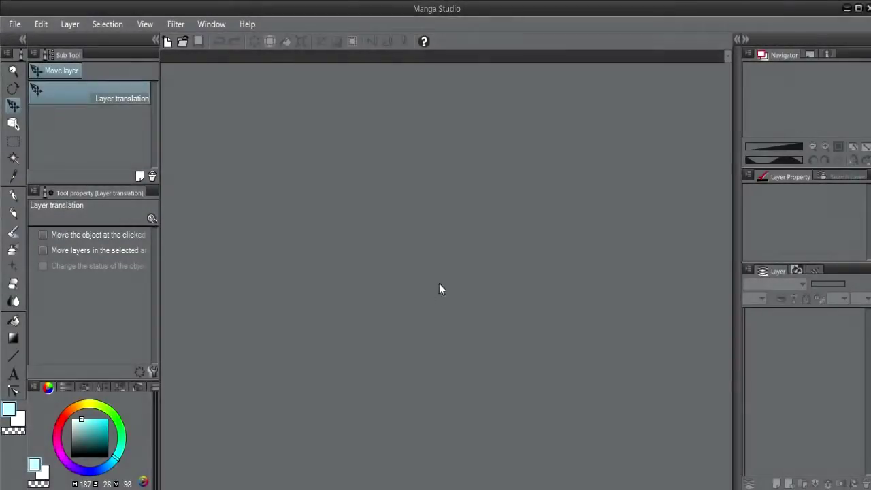
Create a new 80 × 80 mm colour canvas at 350 dpi with white paper and display its grid.
{"action": "left_click", "coordinate": [14, 24]}
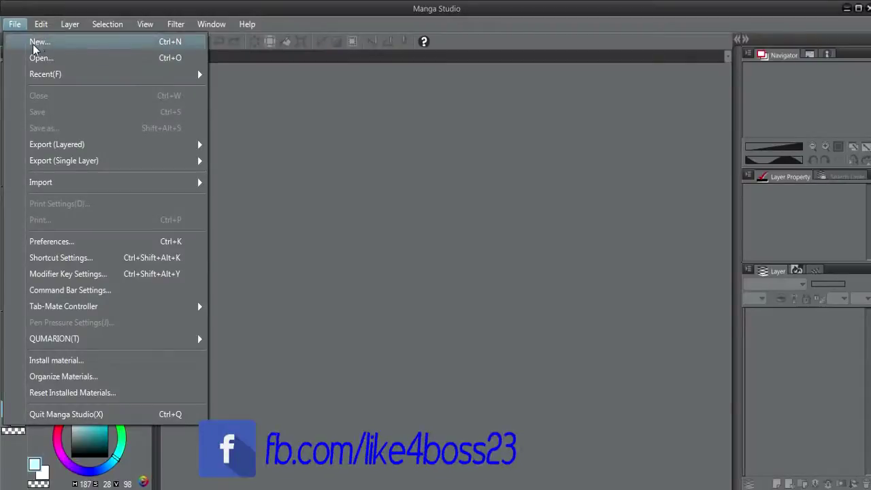
{"action": "left_click", "coordinate": [36, 42]}
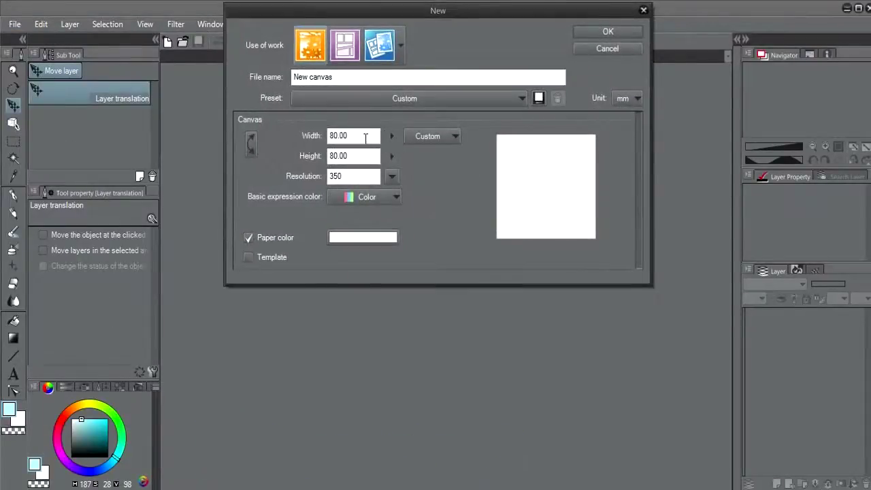
{"action": "double_click", "coordinate": [352, 136]}
{"action": "double_click", "coordinate": [351, 156]}
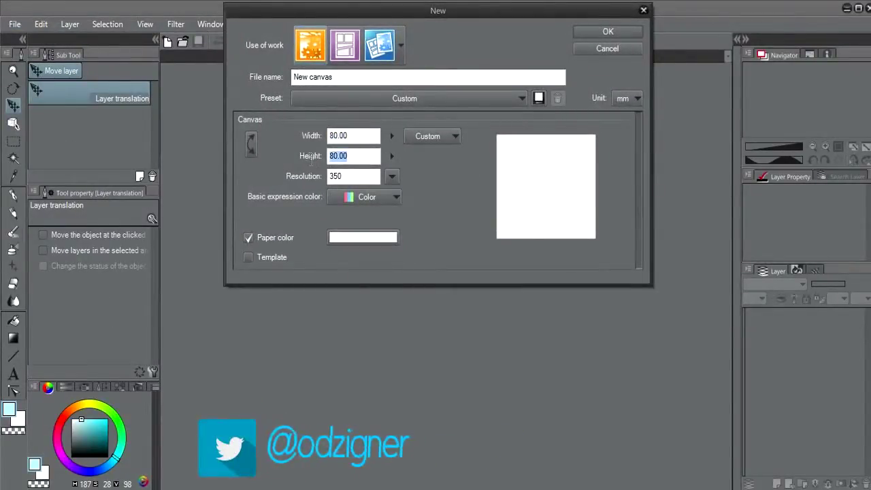
{"action": "left_click", "coordinate": [392, 176]}
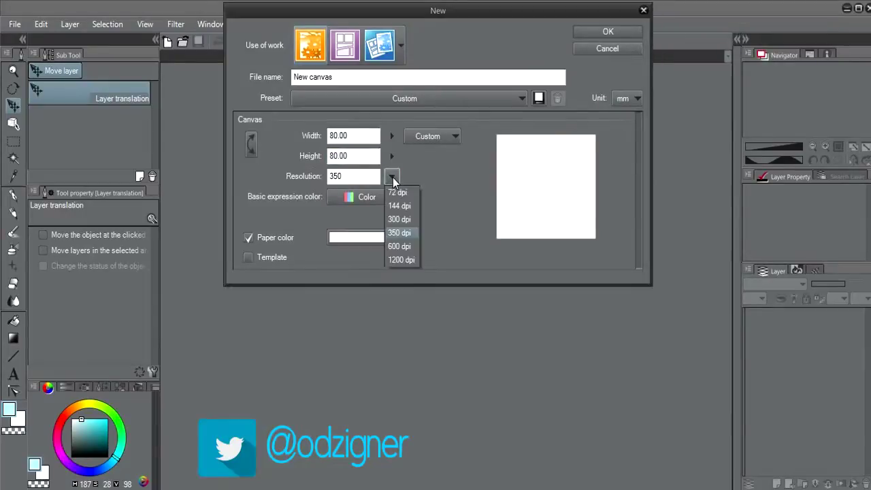
{"action": "left_click", "coordinate": [509, 138]}
{"action": "left_click", "coordinate": [636, 99]}
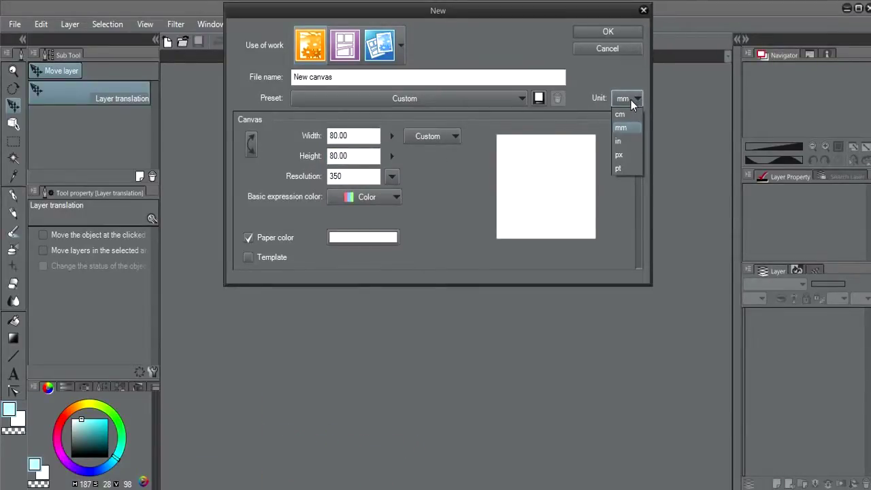
{"action": "left_click", "coordinate": [631, 100]}
{"action": "left_click", "coordinate": [605, 33]}
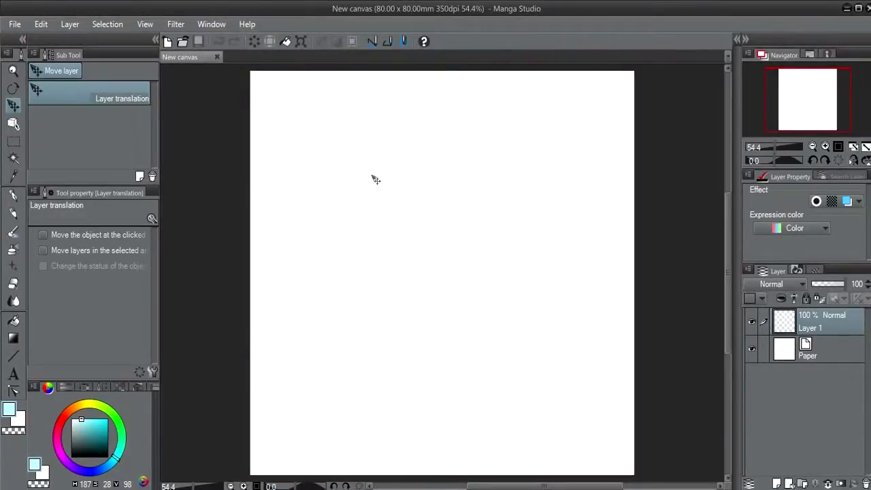
{"action": "left_click", "coordinate": [145, 24]}
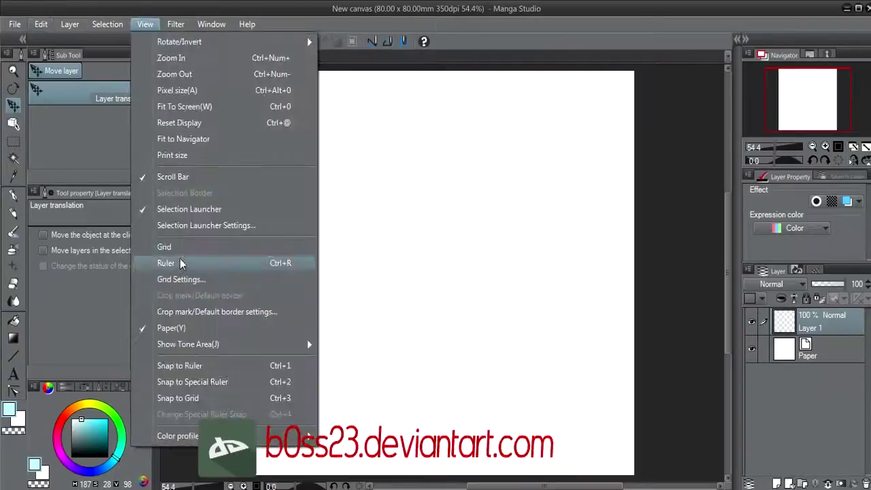
{"action": "left_click", "coordinate": [180, 247]}
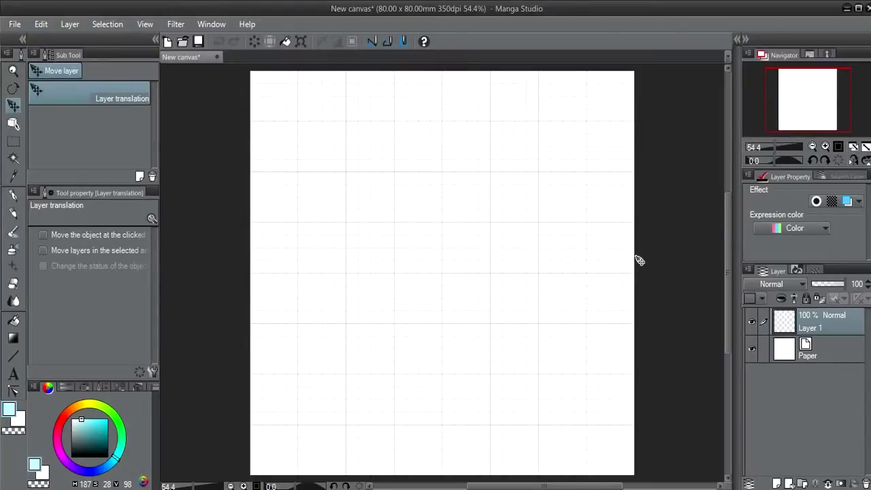
Draw black horizontal and vertical straight lines of brush size 10 across the full canvas, crossing at its centre.
{"action": "key", "text": "u"}
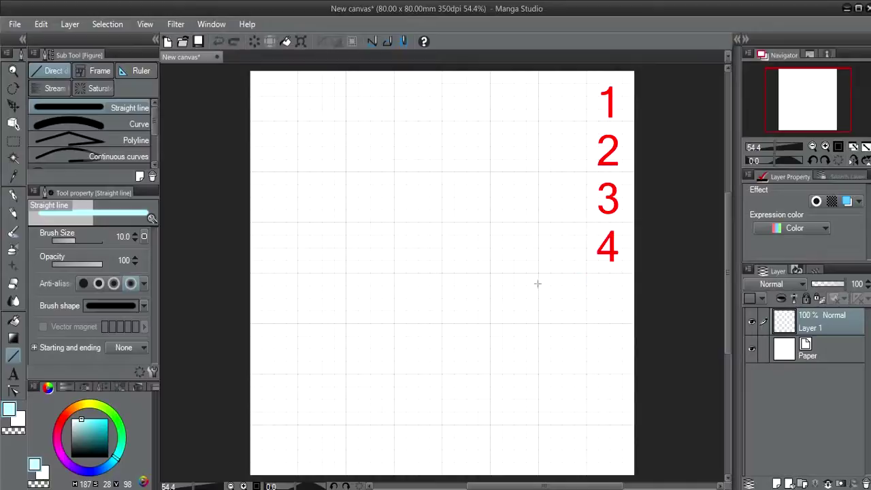
{"action": "key", "text": "d"}
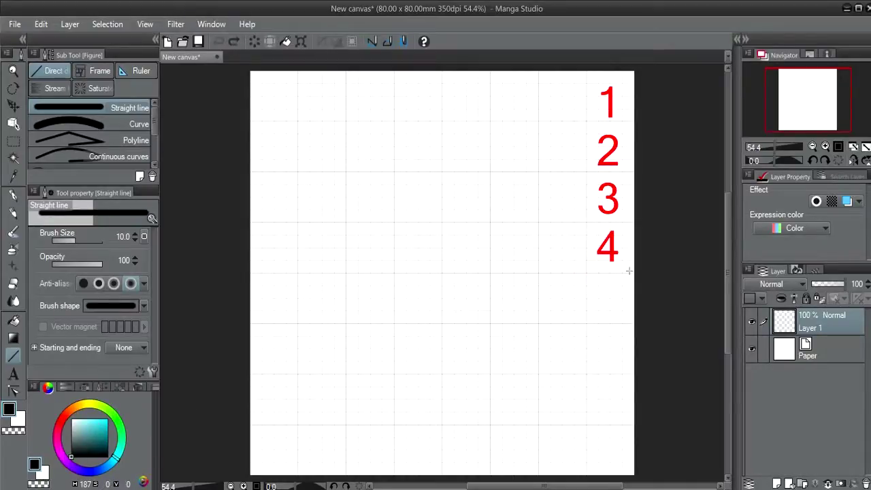
{"action": "left_click_drag", "start_coordinate": [635, 272], "coordinate": [230, 307]}
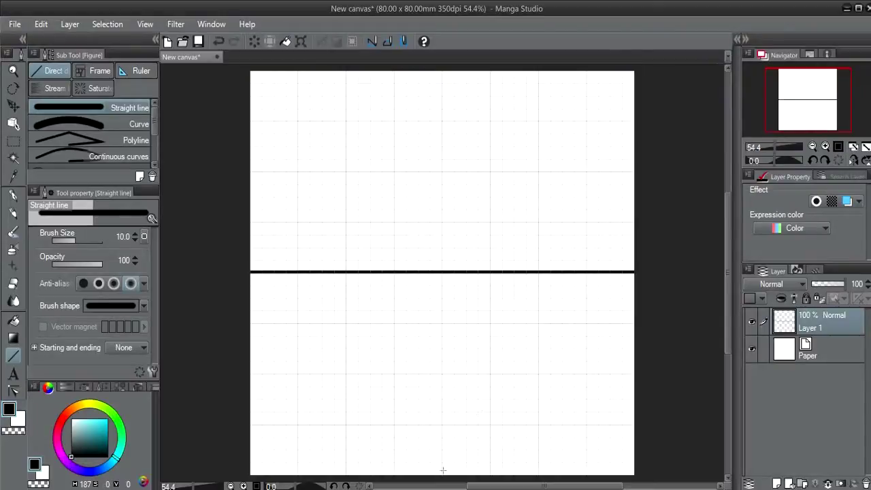
{"action": "left_click_drag", "start_coordinate": [444, 474], "coordinate": [443, 63]}
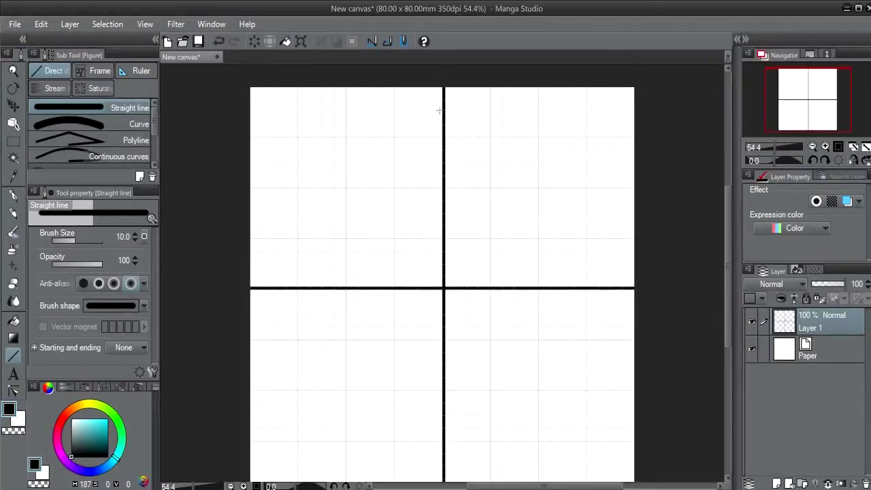
{"action": "left_click_drag", "start_coordinate": [478, 308], "coordinate": [479, 286]}
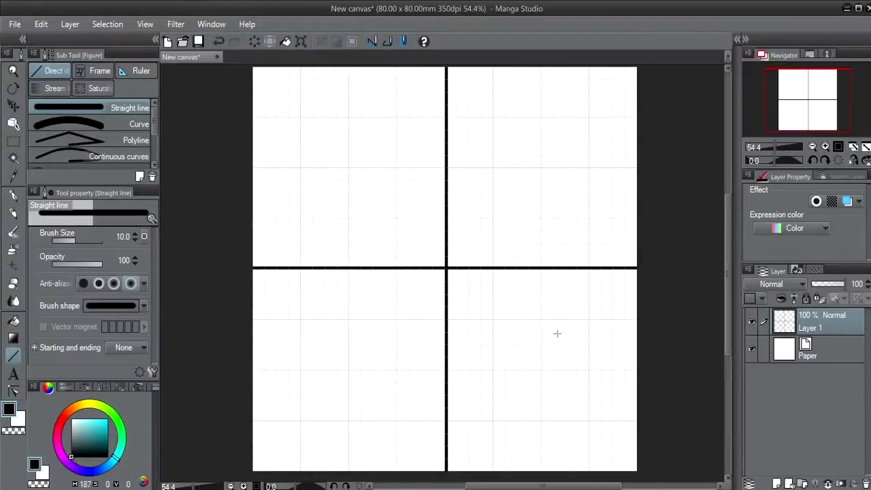
Set the guide-line layer's blending mode to Multiply and add a new layer directly above the Paper layer.
{"action": "left_click", "coordinate": [777, 285]}
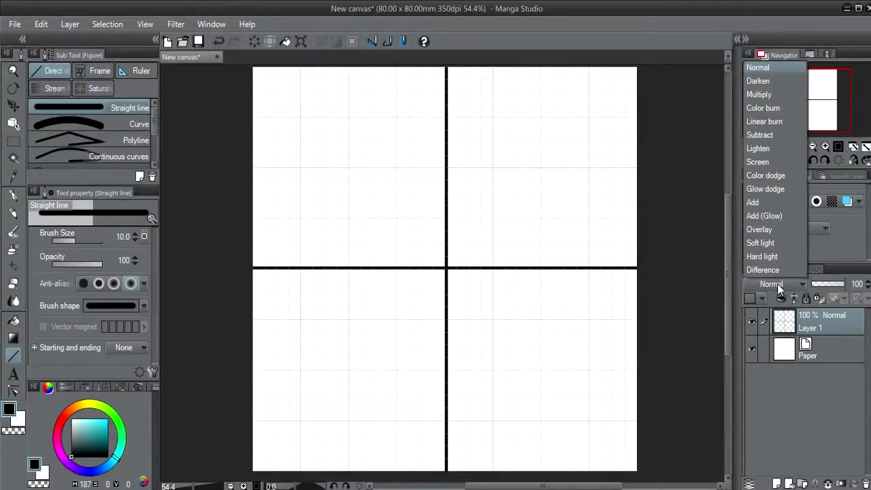
{"action": "left_click", "coordinate": [773, 94]}
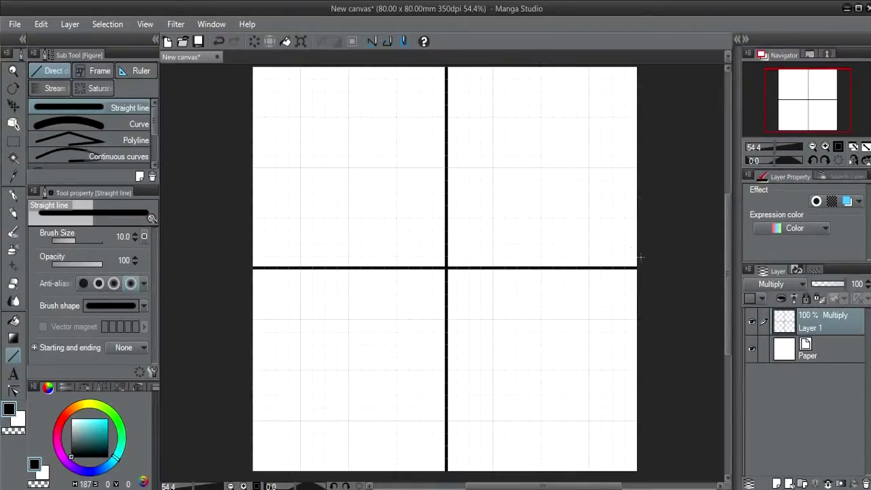
{"action": "left_click", "coordinate": [786, 351]}
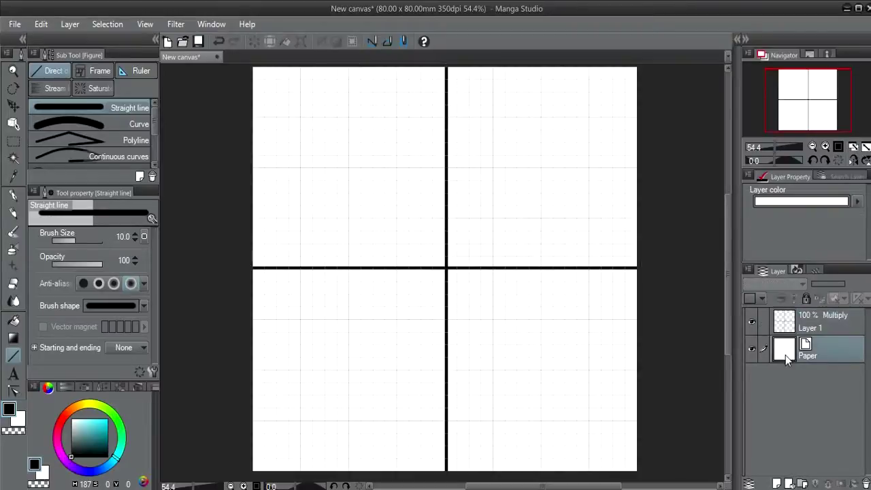
{"action": "left_click", "coordinate": [776, 483]}
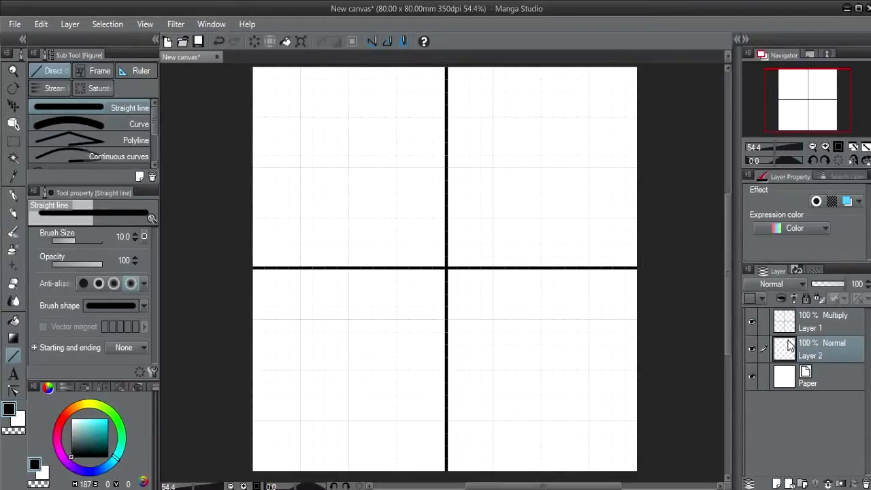
Select a diamond spanning the full height of the canvas's left half with the Polyline marquee, following the grid and centre lines.
{"action": "left_click", "coordinate": [13, 143]}
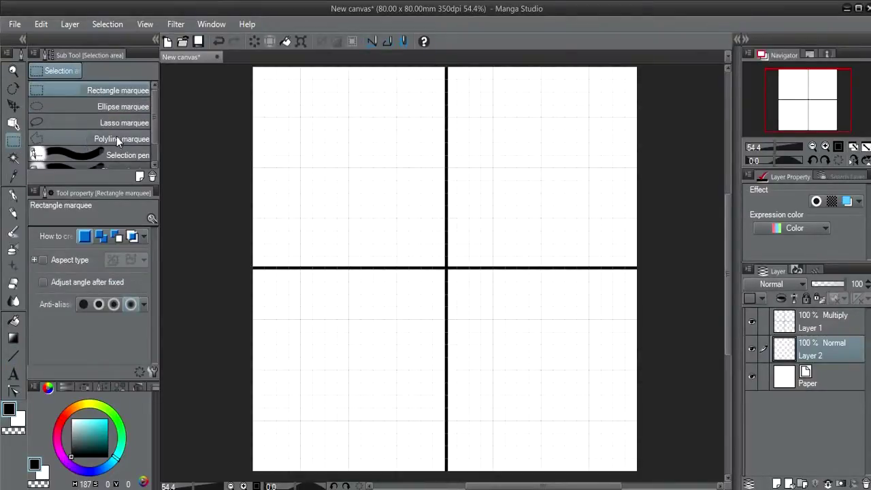
{"action": "left_click", "coordinate": [138, 140]}
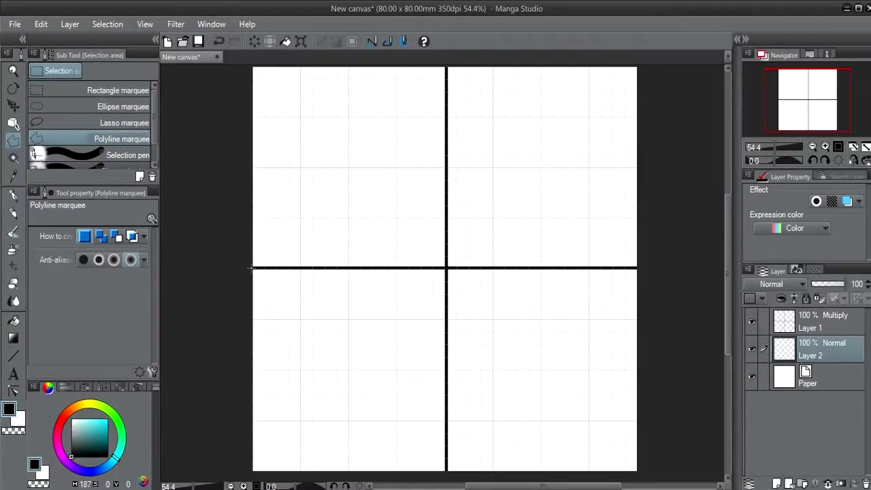
{"action": "left_click", "coordinate": [252, 268]}
{"action": "left_click", "coordinate": [349, 68]}
{"action": "left_click", "coordinate": [445, 267]}
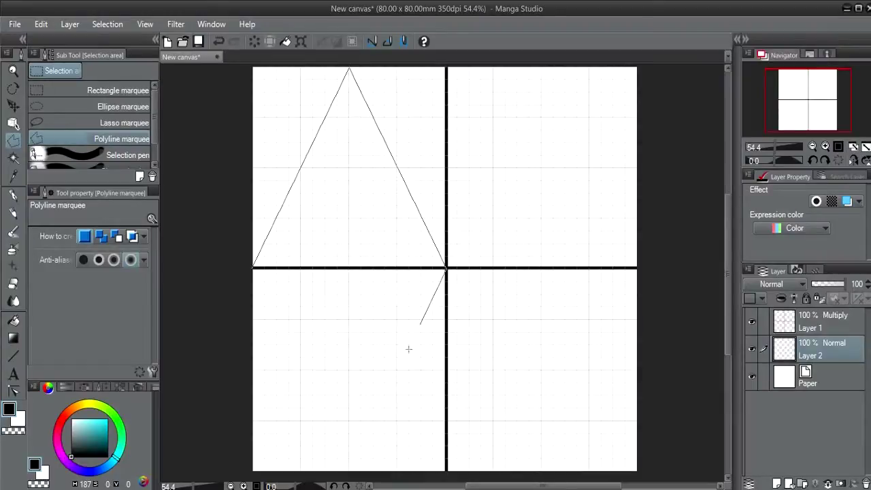
{"action": "left_click", "coordinate": [350, 467]}
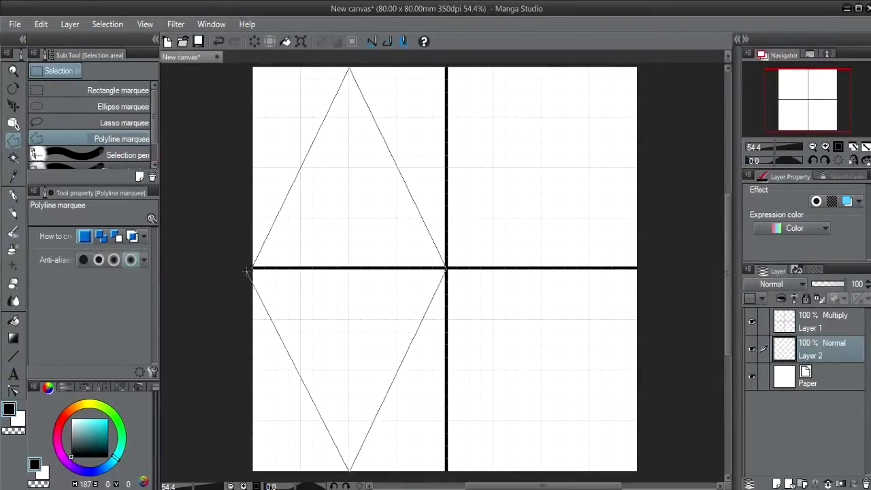
{"action": "left_click", "coordinate": [253, 267]}
Fill the selected diamond with dark green (H 124, S 75, V 51), deselect it, and make a matching diamond in the canvas's right half.
{"action": "left_click", "coordinate": [119, 421]}
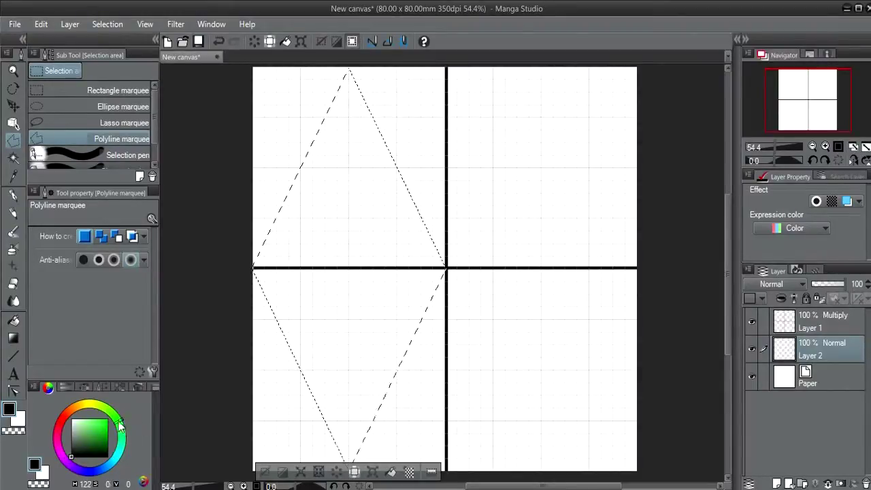
{"action": "left_click", "coordinate": [101, 436]}
{"action": "left_click", "coordinate": [102, 438]}
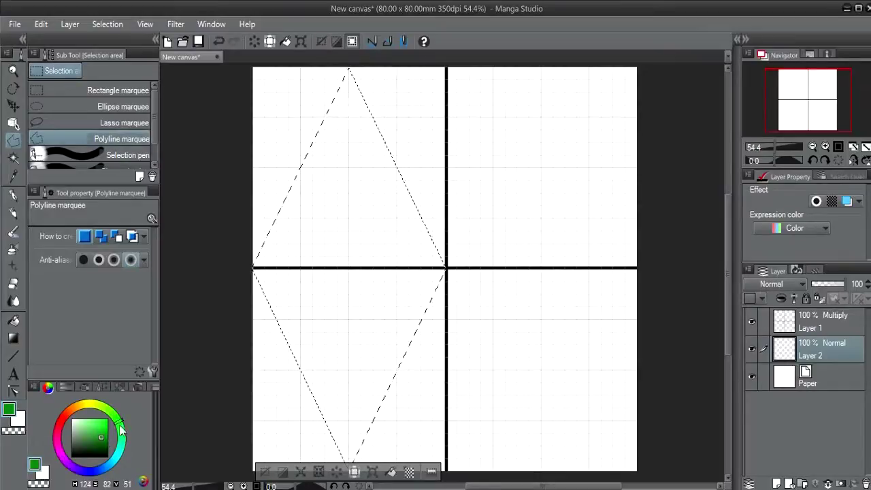
{"action": "left_click", "coordinate": [99, 437]}
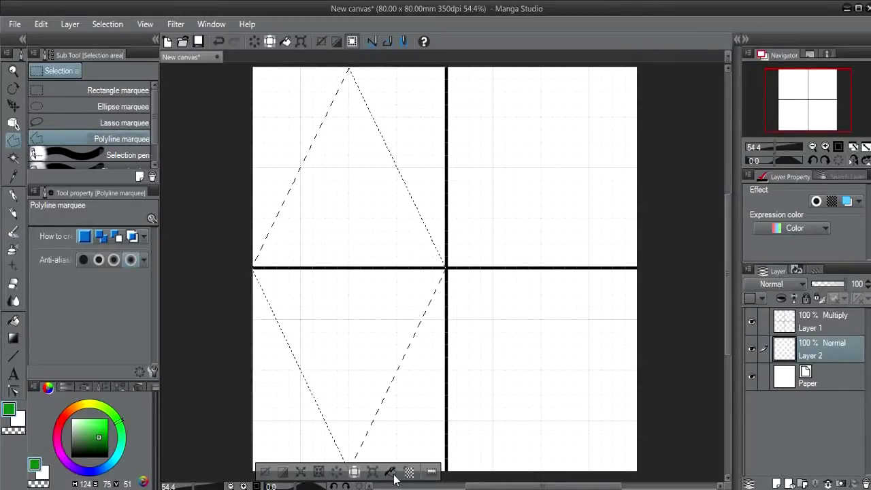
{"action": "left_click", "coordinate": [390, 471]}
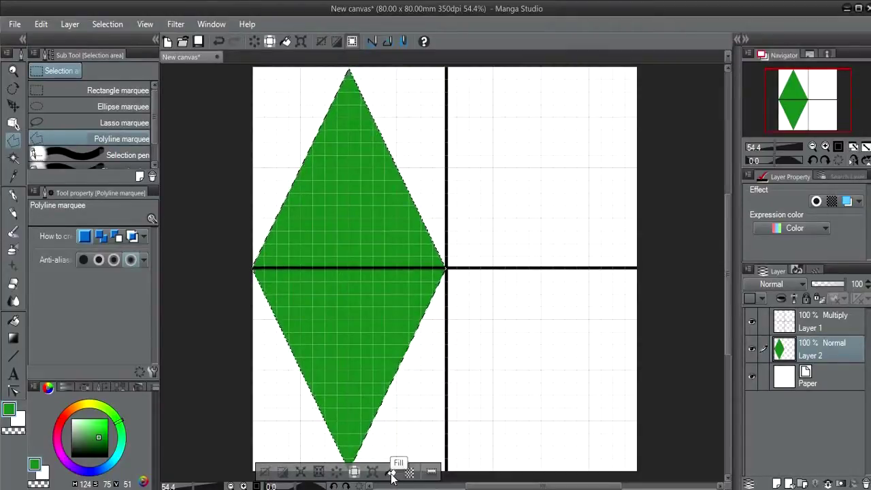
{"action": "key", "text": "ctrl+d"}
{"action": "left_click", "coordinate": [446, 268]}
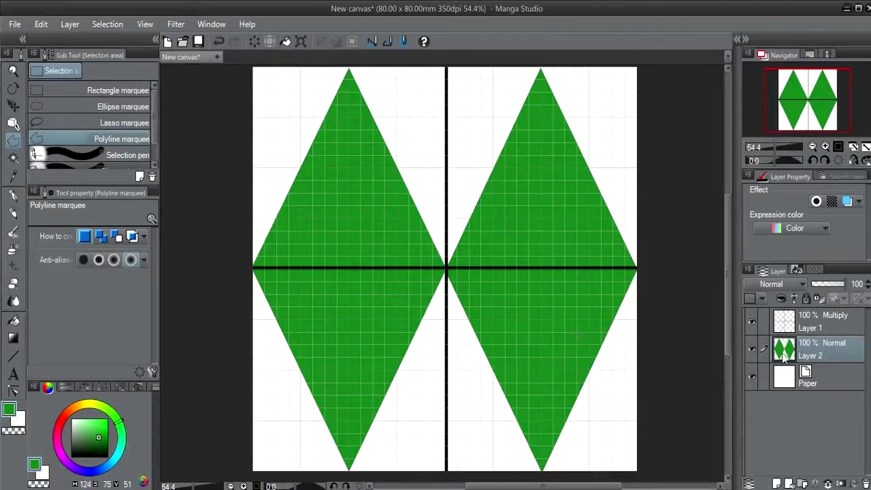
Add a new layer between the Paper layer and the layer holding the green diamonds.
{"action": "left_click", "coordinate": [787, 379]}
{"action": "left_click", "coordinate": [786, 351]}
{"action": "left_click", "coordinate": [787, 383]}
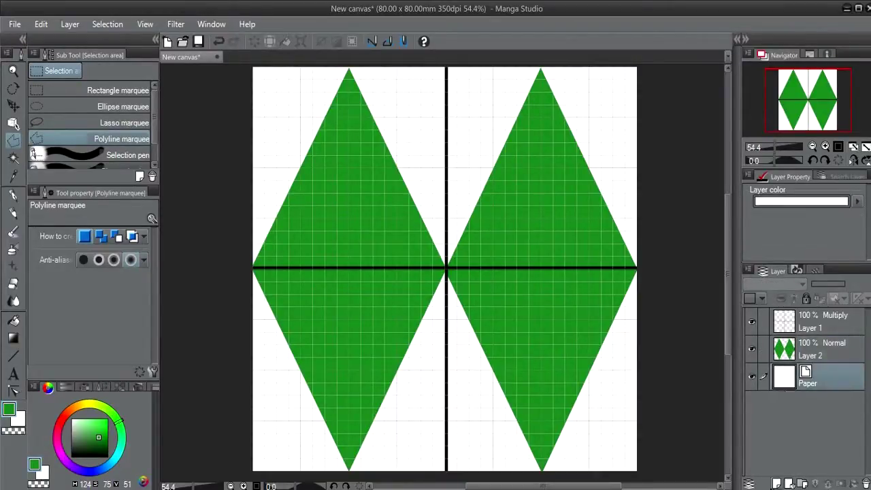
{"action": "left_click", "coordinate": [776, 483]}
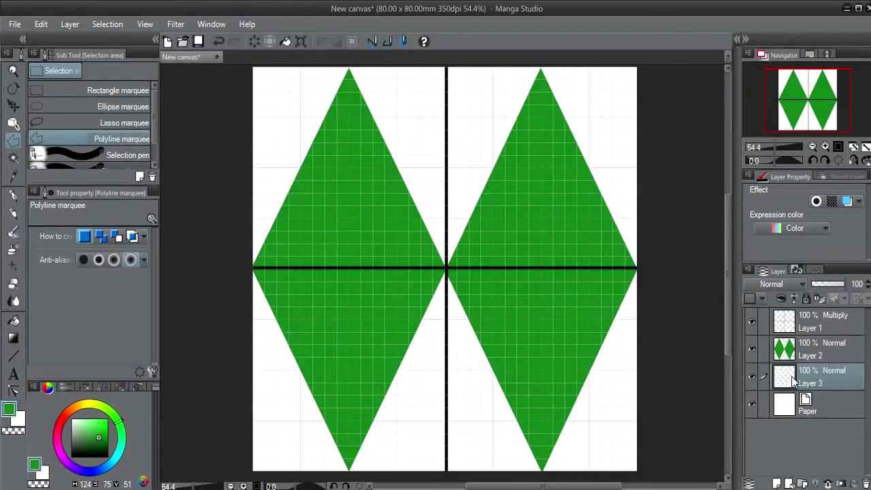
Fill a full-height rectangle between the two diamonds' vertical axes with light green (H 124, S 60, V 96) and clear the selection.
{"action": "left_click", "coordinate": [119, 92]}
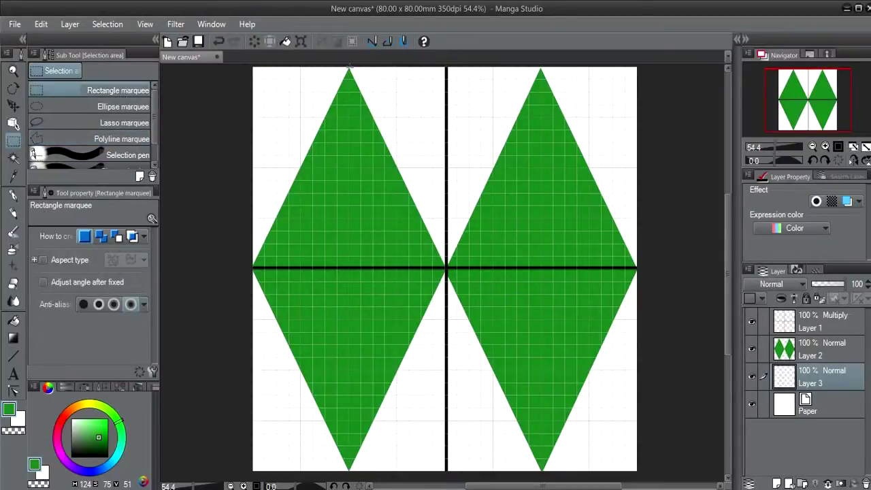
{"action": "left_click_drag", "start_coordinate": [349, 67], "coordinate": [545, 476]}
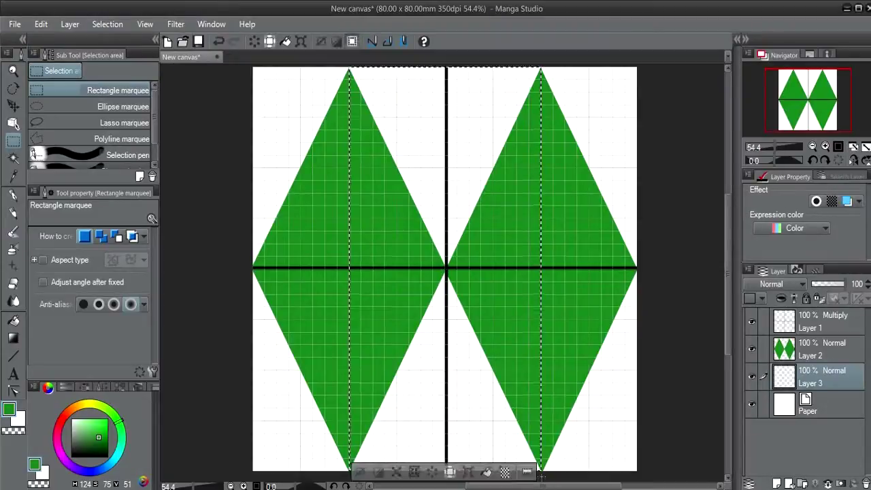
{"action": "left_click", "coordinate": [98, 429]}
{"action": "left_click", "coordinate": [92, 420]}
{"action": "left_click", "coordinate": [486, 472]}
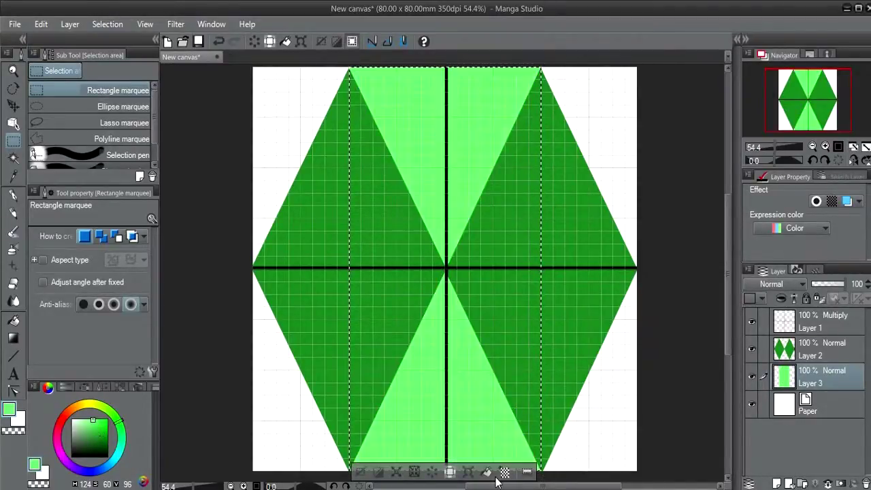
{"action": "left_click", "coordinate": [357, 474]}
Delete the layer with the black guide lines and hide the grid.
{"action": "left_click", "coordinate": [791, 320]}
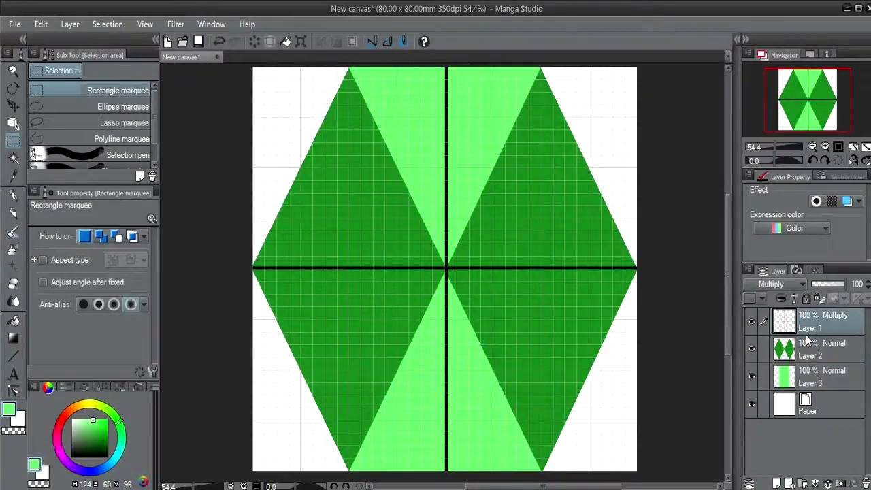
{"action": "left_click", "coordinate": [859, 483]}
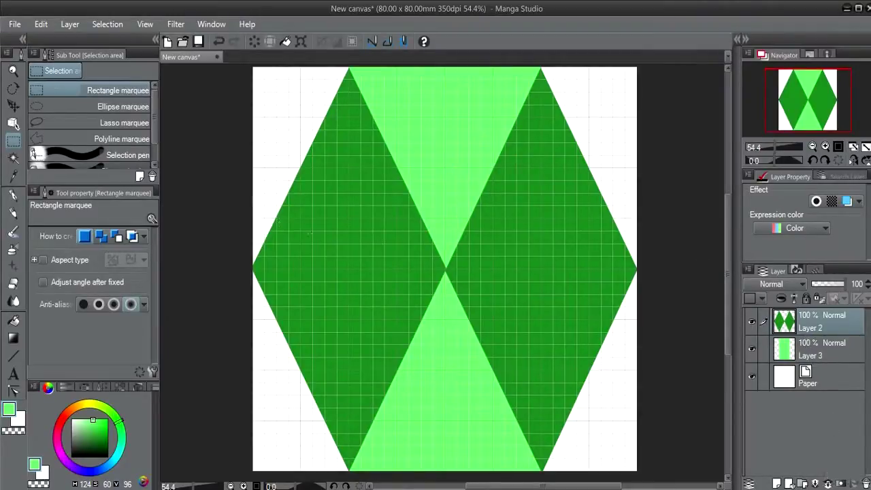
{"action": "left_click", "coordinate": [145, 23]}
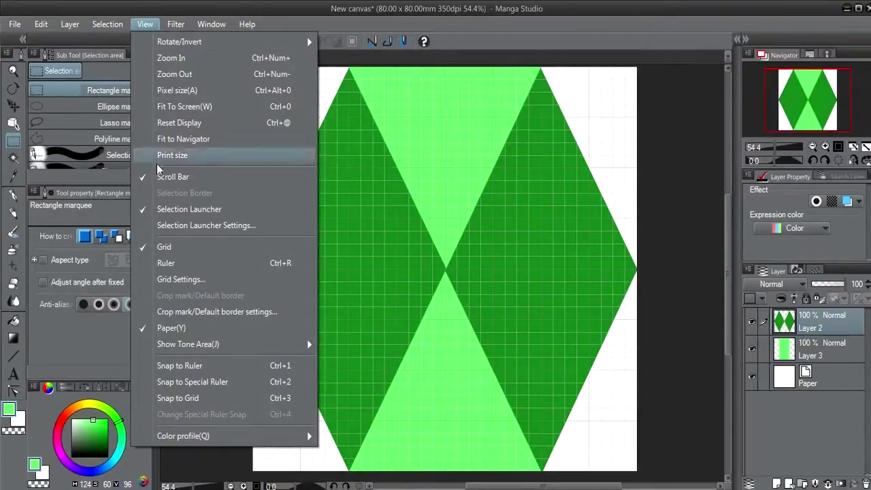
{"action": "left_click", "coordinate": [175, 253]}
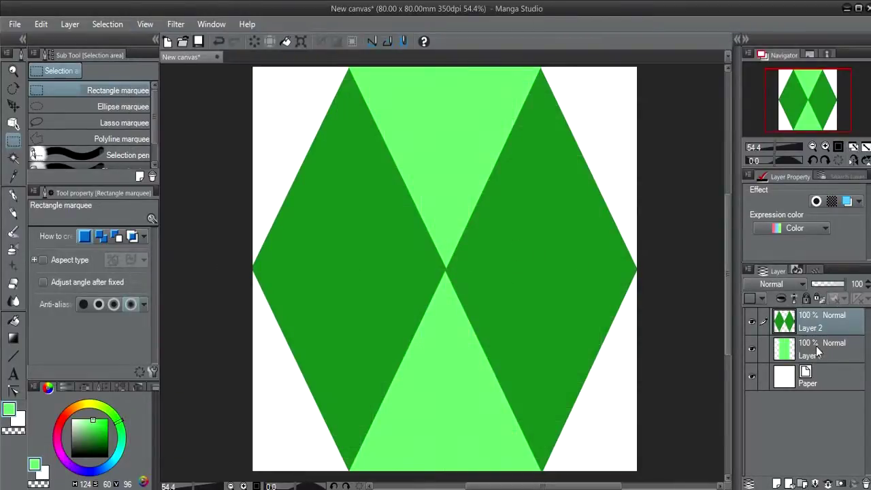
Combine the dark green diamond layer, the light green layer and the Paper layer into a single layer.
{"action": "left_click", "coordinate": [823, 375], "text": "shift"}
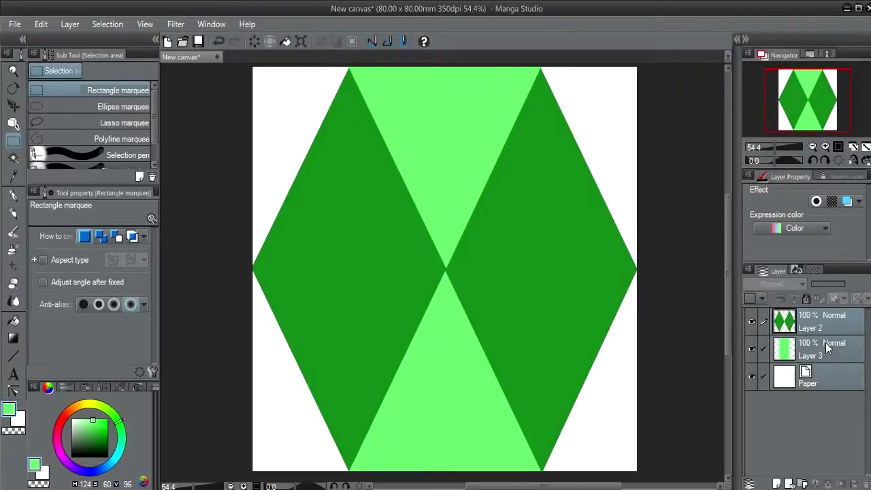
{"action": "left_click", "coordinate": [828, 319]}
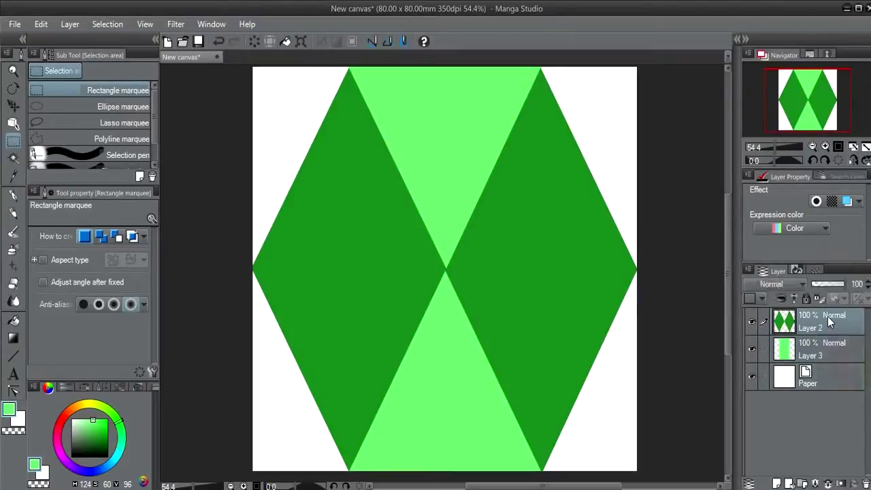
{"action": "left_click", "coordinate": [829, 378], "text": "shift"}
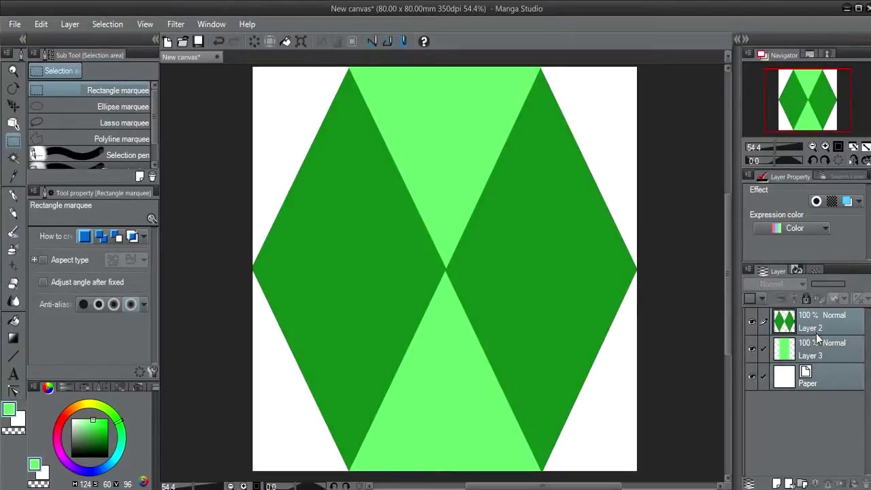
{"action": "right_click", "coordinate": [821, 345]}
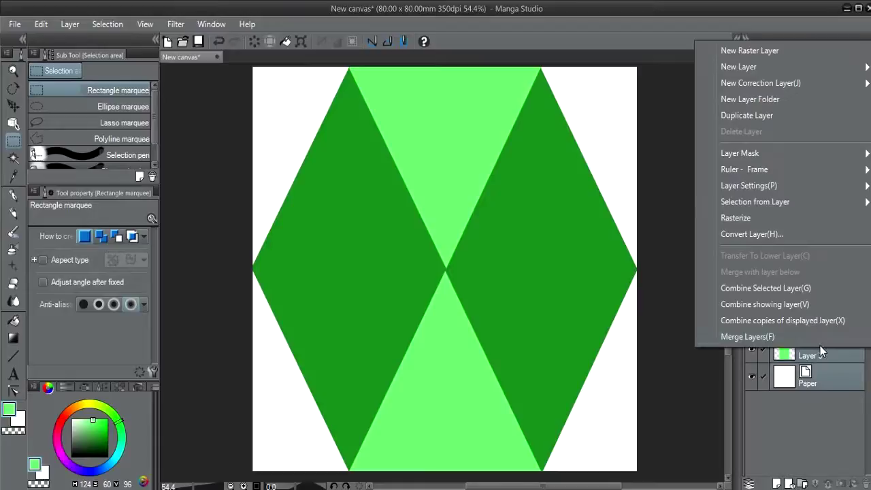
{"action": "left_click", "coordinate": [809, 290]}
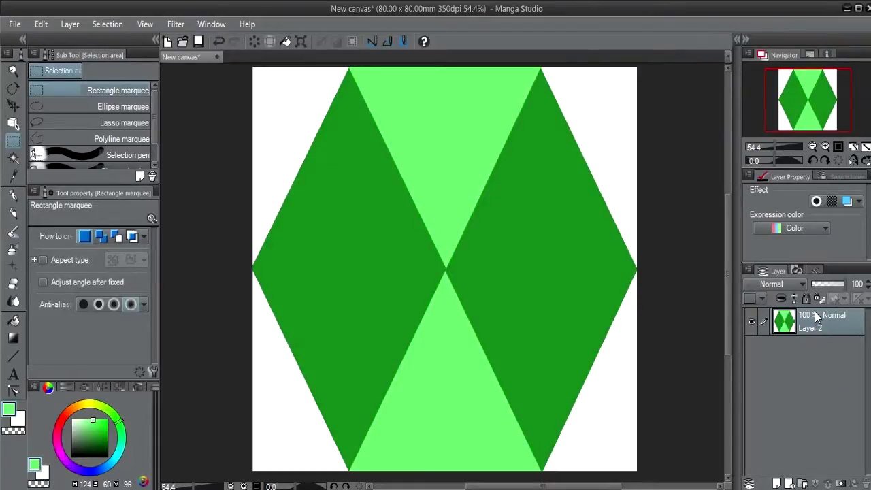
Start registering the merged image as a material named "xadrez verde", with Scale up/down and Tiling enabled.
{"action": "left_click", "coordinate": [41, 24]}
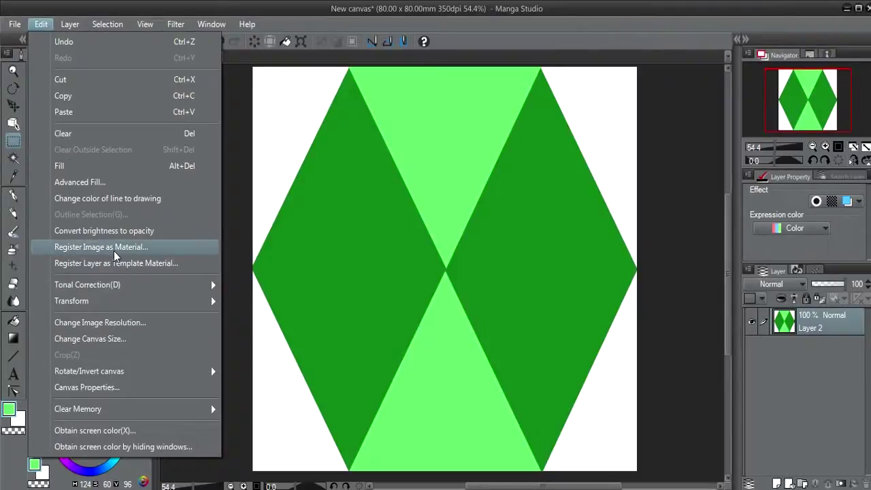
{"action": "left_click", "coordinate": [117, 252]}
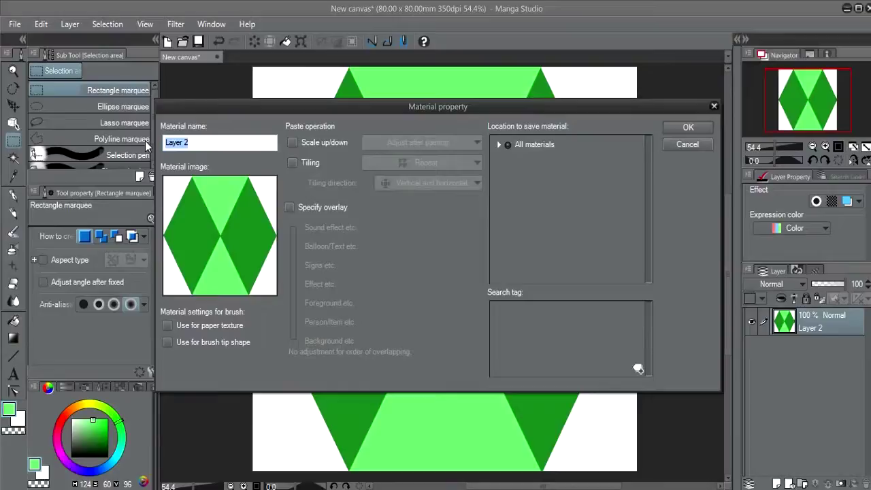
{"action": "type", "text": "xadrez verde"}
{"action": "left_click", "coordinate": [293, 143]}
{"action": "left_click", "coordinate": [294, 163]}
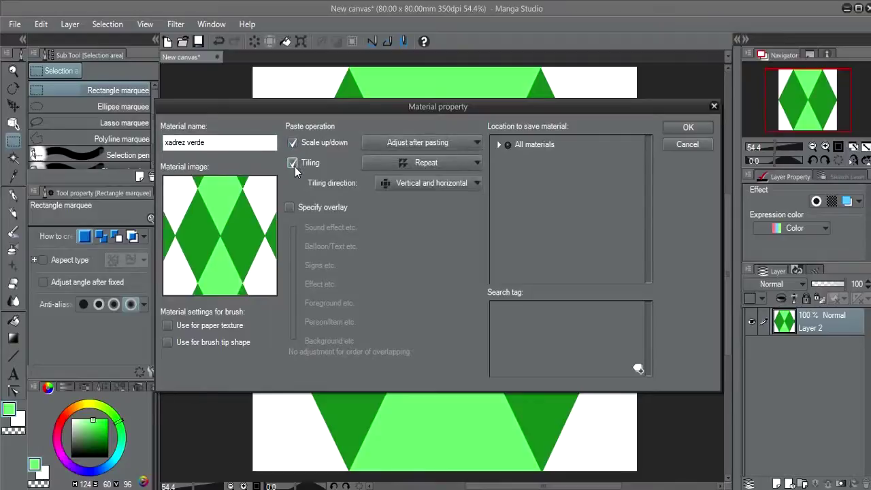
Enable the overlay setting for the material and set its level to "Person/Item etc.", keeping Adjust after pasting and Repeat tiling.
{"action": "left_click", "coordinate": [289, 208]}
{"action": "left_click_drag", "start_coordinate": [297, 233], "coordinate": [293, 316]}
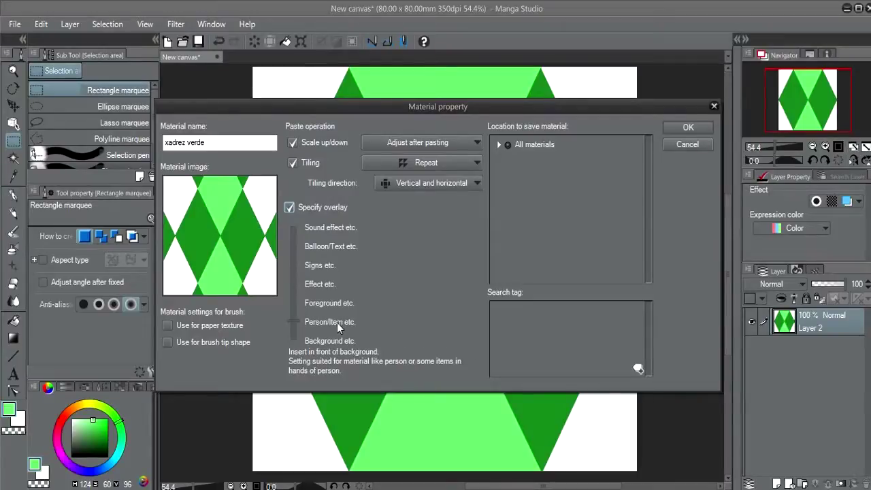
{"action": "left_click", "coordinate": [439, 164]}
{"action": "left_click", "coordinate": [441, 164]}
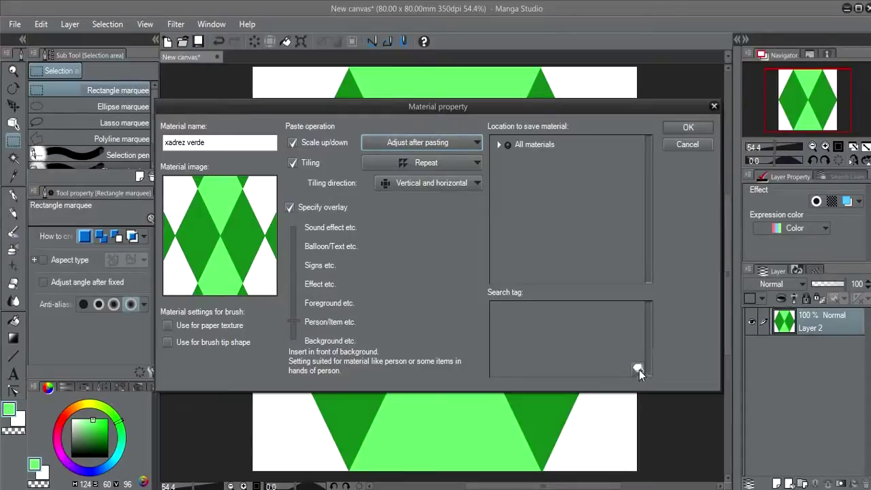
Add the search tags "verde" and "xadrez" to the material.
{"action": "left_click", "coordinate": [639, 369]}
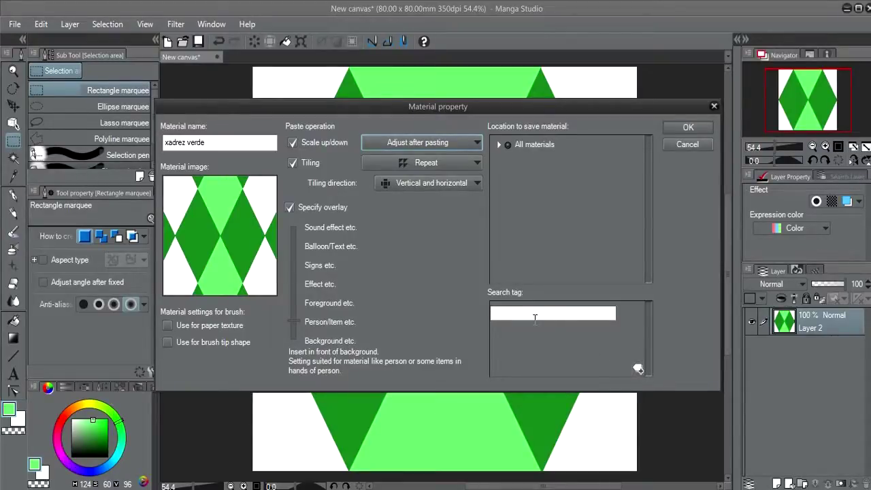
{"action": "type", "text": "verde"}
{"action": "key", "text": "Return"}
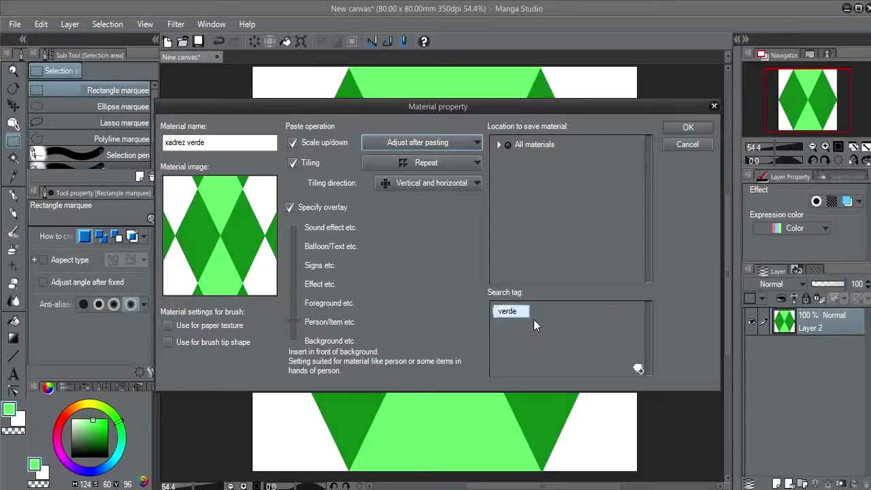
{"action": "left_click", "coordinate": [640, 369]}
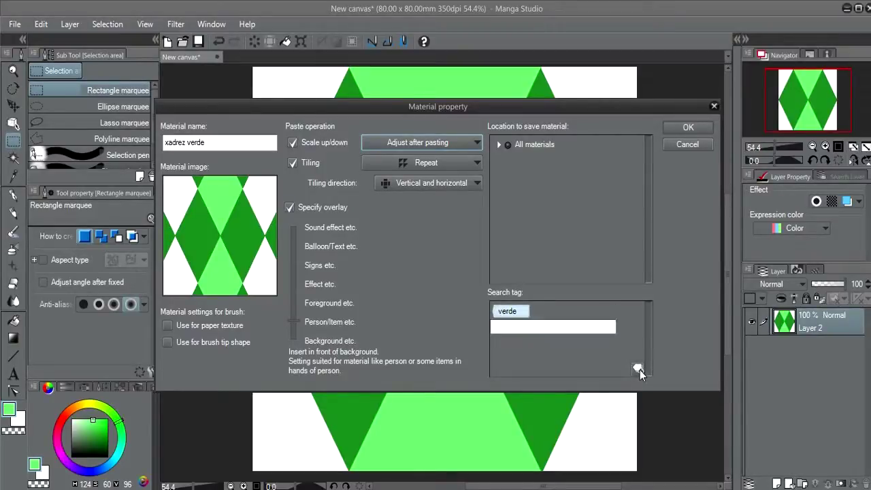
{"action": "type", "text": "xadrez"}
{"action": "key", "text": "Return"}
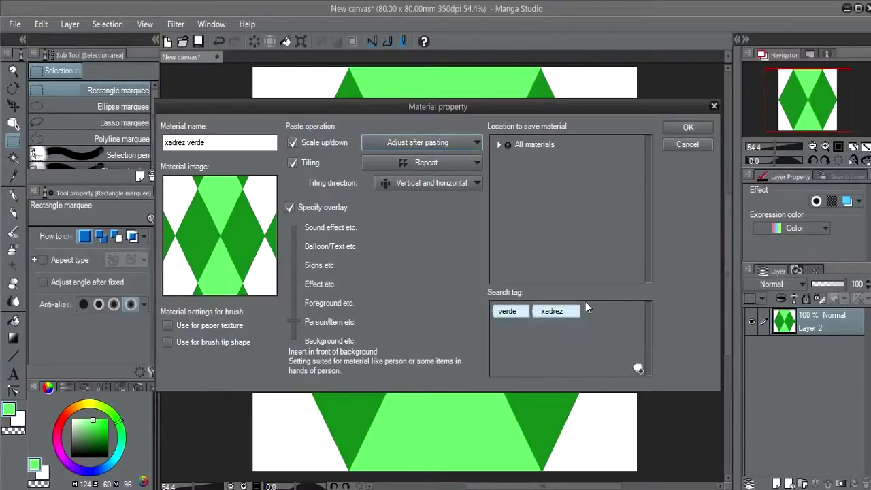
Save the material under Color pattern > Pattern and complete the registration.
{"action": "left_click", "coordinate": [498, 145]}
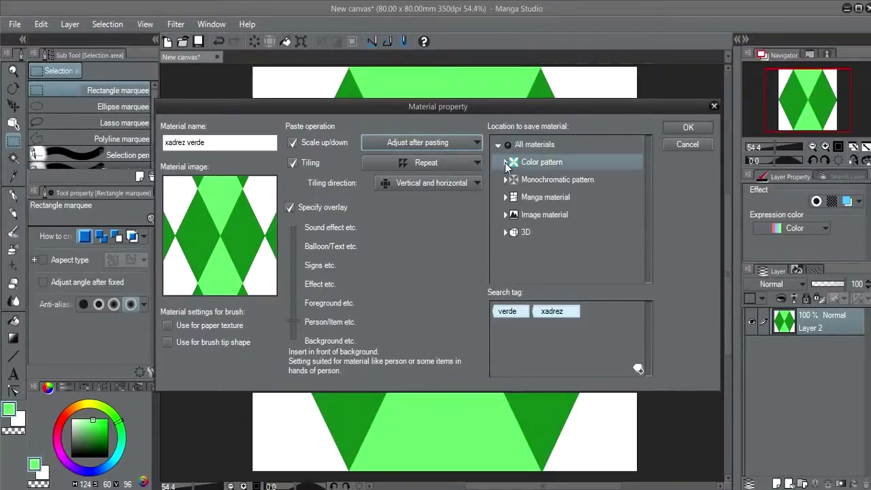
{"action": "left_click", "coordinate": [505, 163]}
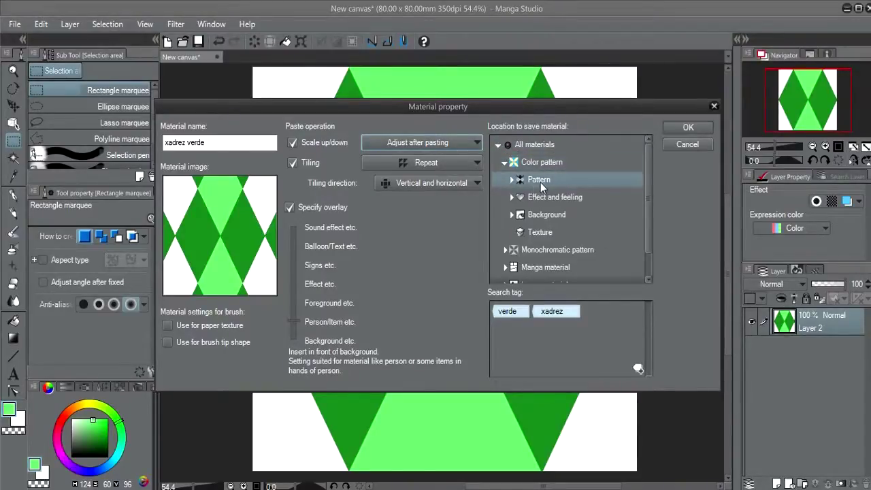
{"action": "left_click", "coordinate": [537, 179]}
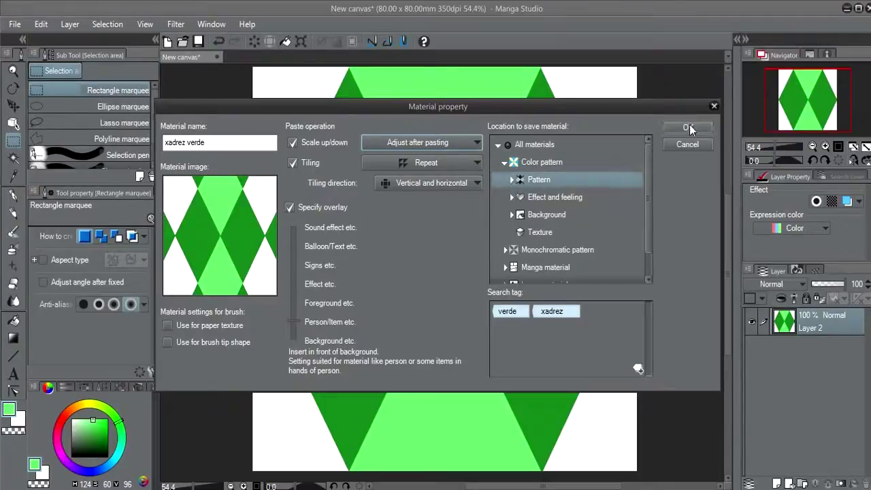
{"action": "left_click", "coordinate": [688, 128]}
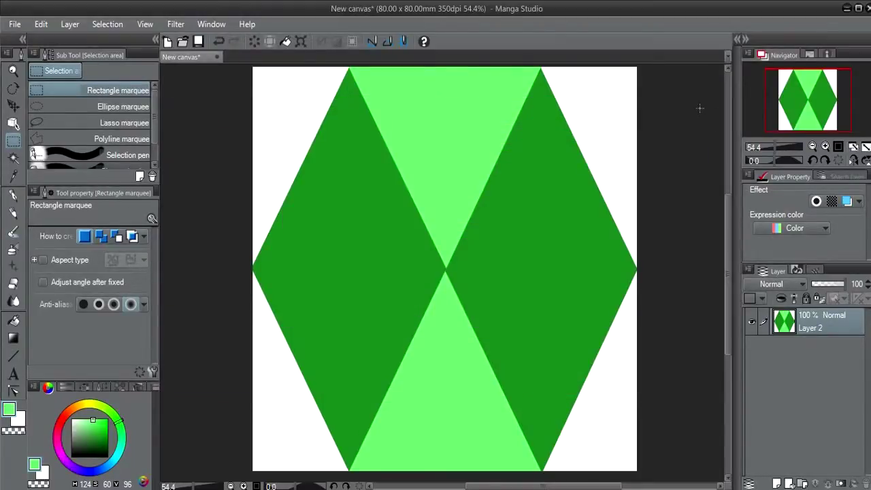
Open the Pattern materials, and add a new layer above the merged diamond layer with the diamond layer hidden.
{"action": "left_click", "coordinate": [729, 61]}
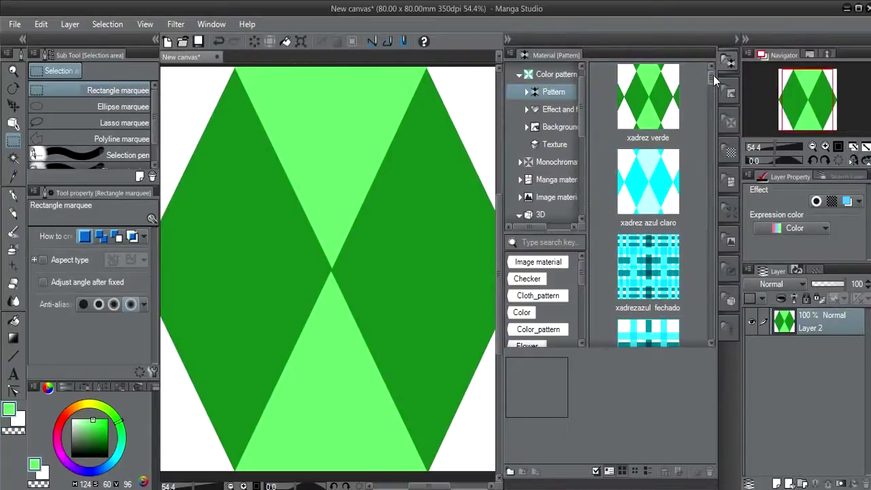
{"action": "mouse_move", "coordinate": [714, 75]}
{"action": "left_mouse_down"}
{"action": "mouse_move", "coordinate": [710, 94]}
{"action": "mouse_move", "coordinate": [713, 76]}
{"action": "left_mouse_up"}
{"action": "left_click", "coordinate": [780, 484]}
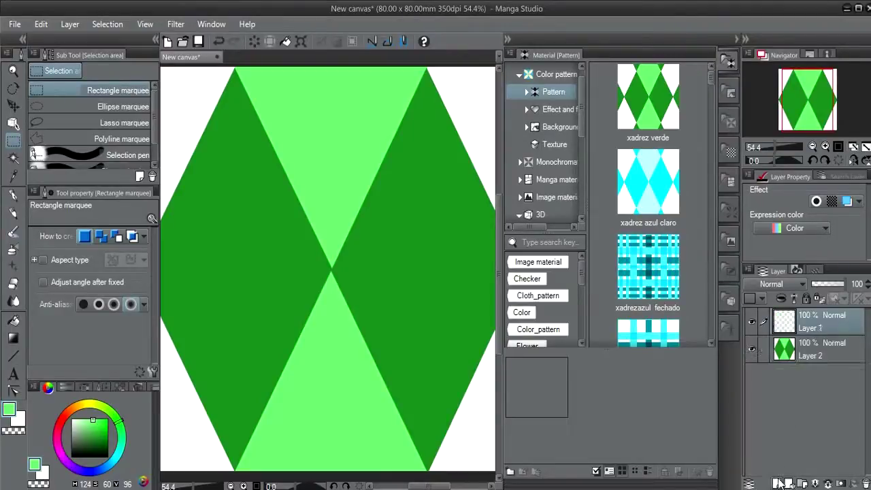
{"action": "left_click", "coordinate": [752, 348]}
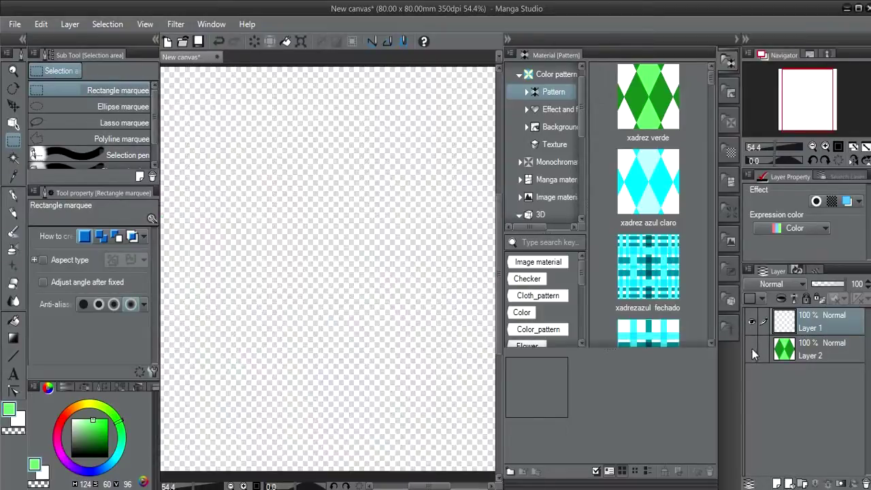
Place the new "xadrez verde" material on the canvas and scale it down to about 19% so the diamonds repeat.
{"action": "left_click", "coordinate": [660, 102]}
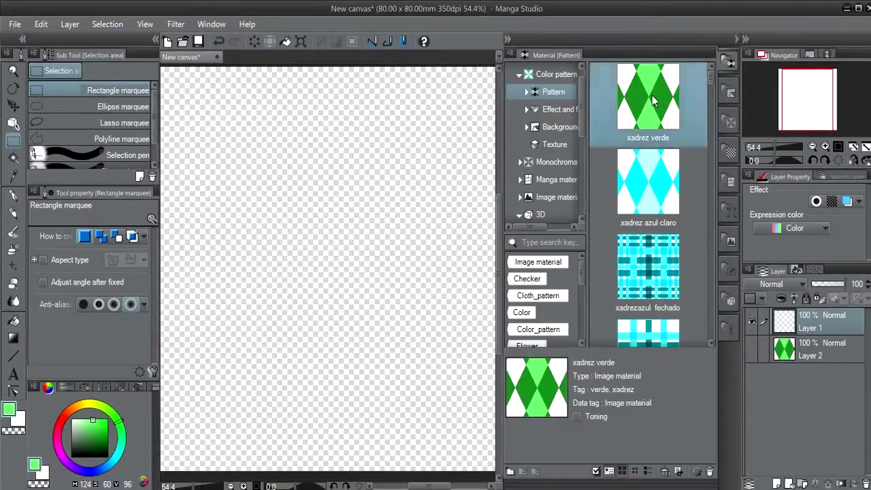
{"action": "left_click_drag", "start_coordinate": [638, 114], "coordinate": [349, 221]}
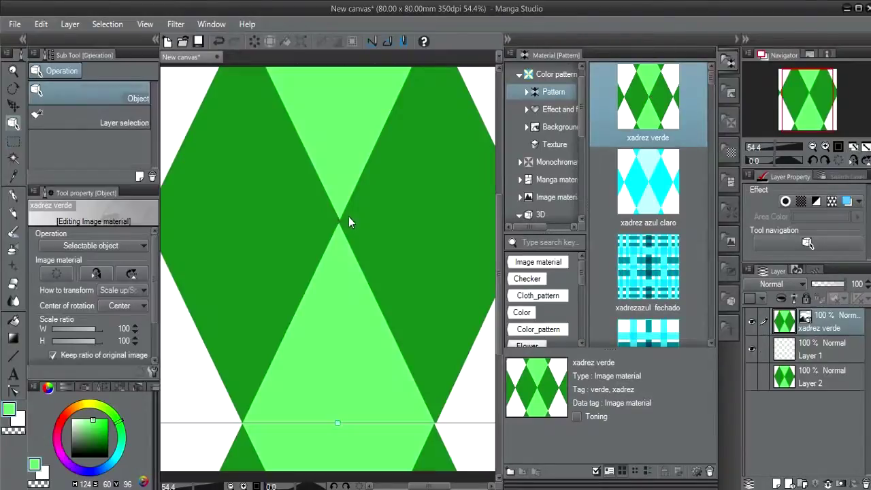
{"action": "left_click", "coordinate": [508, 39]}
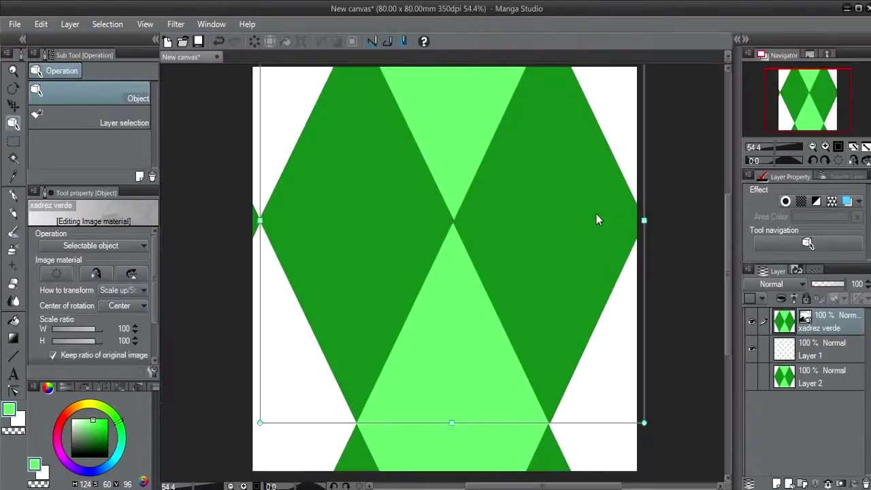
{"action": "left_click_drag", "start_coordinate": [644, 424], "coordinate": [367, 170]}
{"action": "left_click_drag", "start_coordinate": [367, 201], "coordinate": [424, 276]}
{"action": "mouse_move", "coordinate": [418, 187]}
{"action": "left_mouse_down"}
{"action": "mouse_move", "coordinate": [449, 198]}
{"action": "mouse_move", "coordinate": [472, 233]}
{"action": "mouse_move", "coordinate": [426, 273]}
{"action": "mouse_move", "coordinate": [457, 218]}
{"action": "mouse_move", "coordinate": [418, 195]}
{"action": "mouse_move", "coordinate": [443, 249]}
{"action": "mouse_move", "coordinate": [418, 194]}
{"action": "mouse_move", "coordinate": [432, 197]}
{"action": "left_mouse_up"}
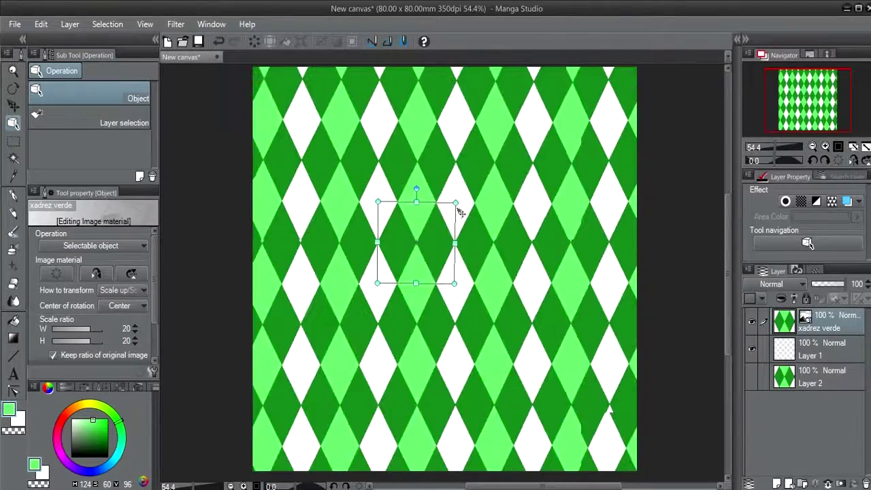
{"action": "left_click_drag", "start_coordinate": [499, 149], "coordinate": [443, 232]}
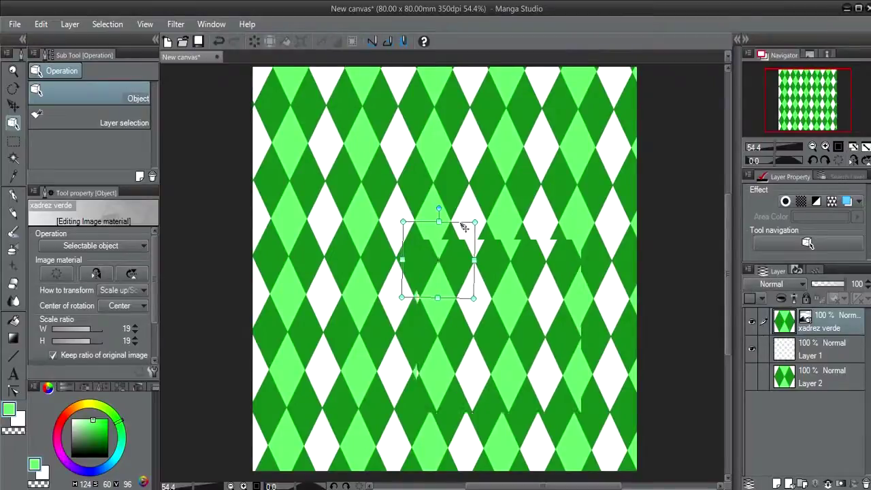
With the green pattern layer hidden, place the "xadrezazul fechado" material on the canvas and scale it to about 27%.
{"action": "left_click", "coordinate": [737, 41]}
{"action": "left_click", "coordinate": [658, 281]}
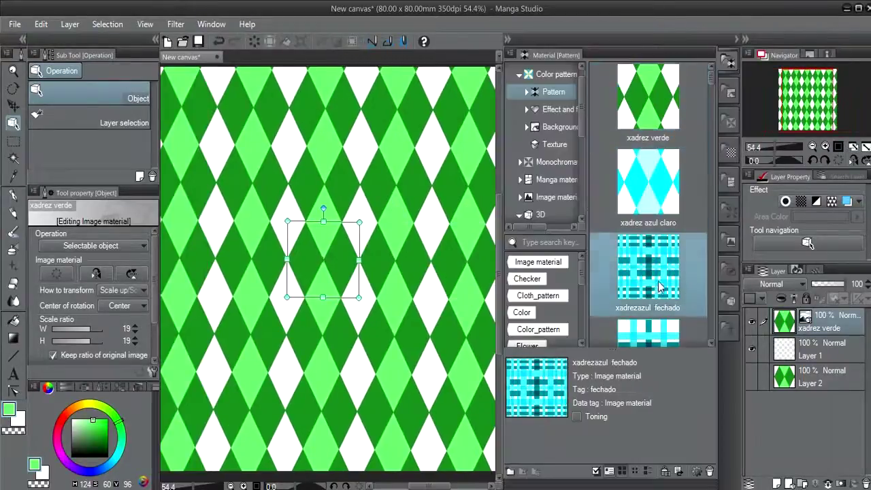
{"action": "left_click_drag", "start_coordinate": [648, 267], "coordinate": [309, 285]}
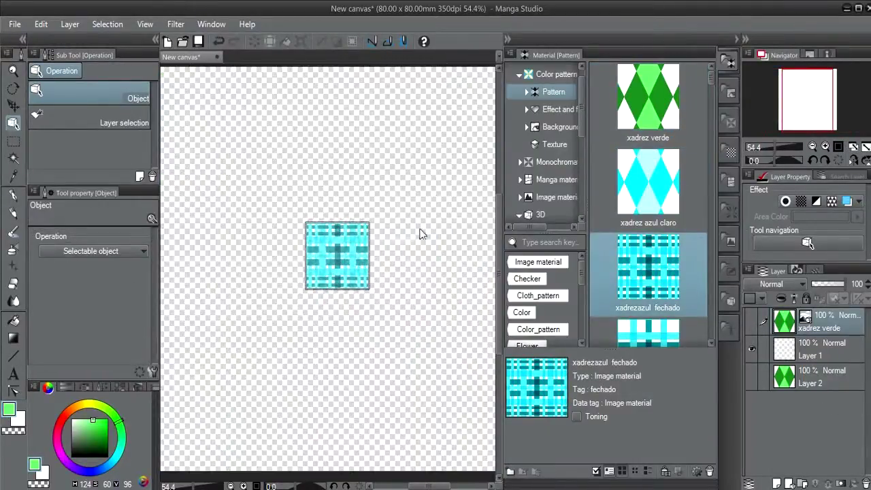
{"action": "left_click", "coordinate": [504, 45]}
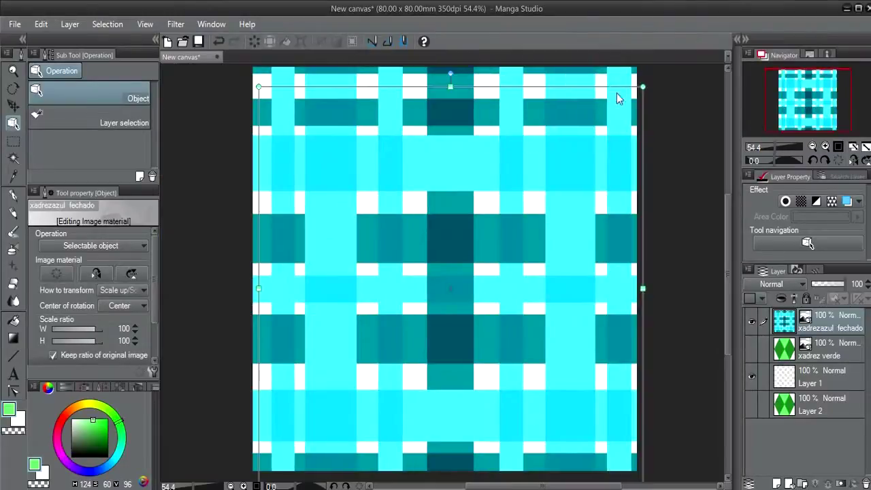
{"action": "left_click_drag", "start_coordinate": [642, 87], "coordinate": [470, 218]}
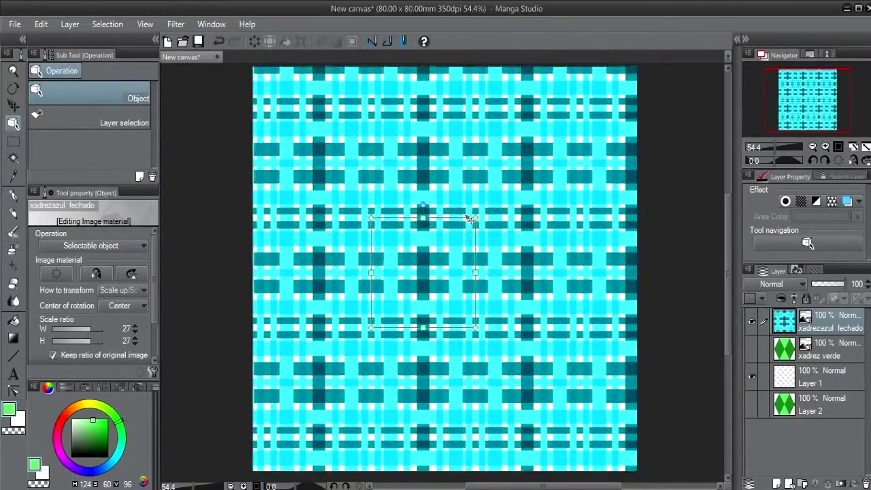
With the "xadrezazul fechado" layer hidden, place the "xadrez azul" material on the canvas and scale it down.
{"action": "left_click", "coordinate": [738, 41]}
{"action": "left_click", "coordinate": [751, 321]}
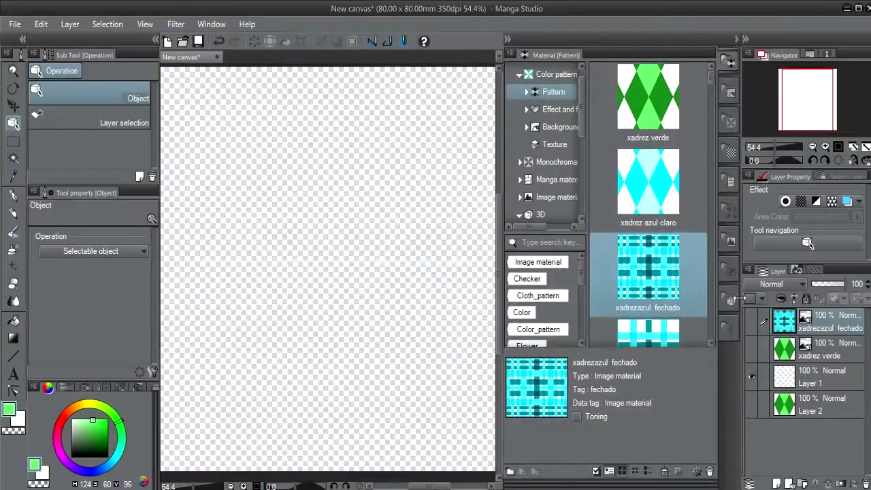
{"action": "scroll", "coordinate": [711, 85], "scroll_direction": "down", "scroll_amount": 3}
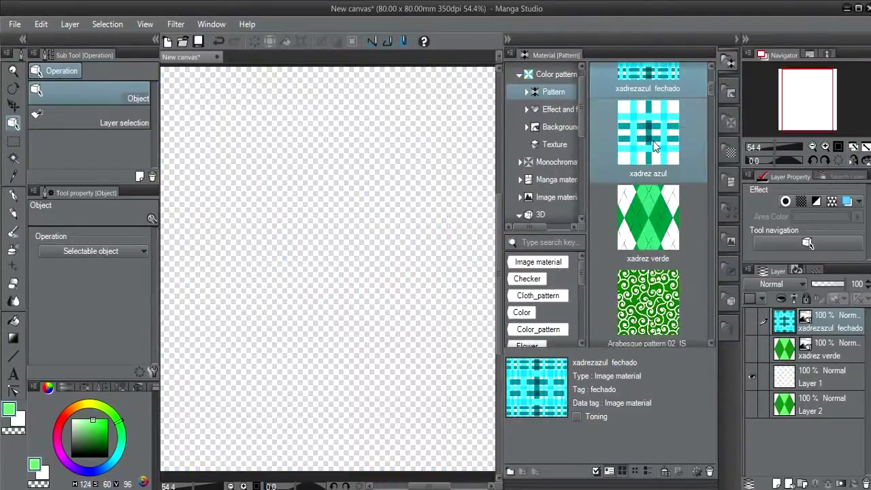
{"action": "left_click_drag", "start_coordinate": [654, 146], "coordinate": [392, 279]}
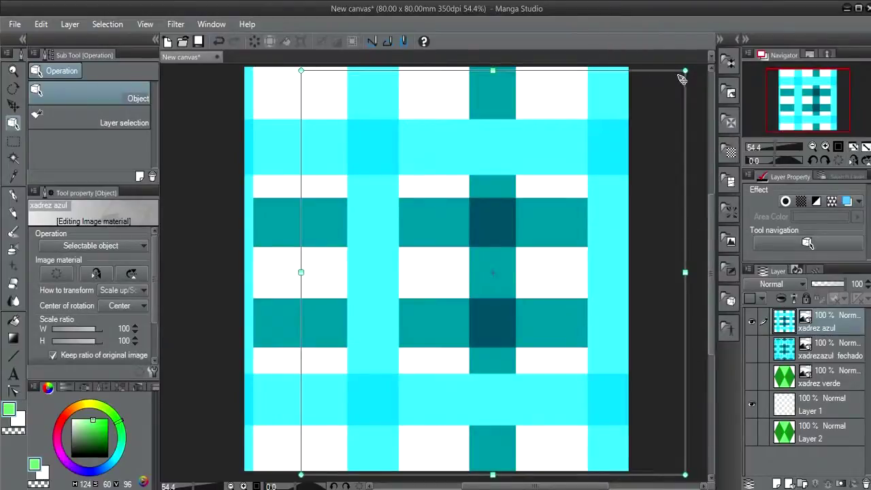
{"action": "left_click_drag", "start_coordinate": [682, 79], "coordinate": [561, 285]}
Hide the "xadrez azul" layer and place the "xadrez verde" material with dashed lines on the canvas.
{"action": "left_click", "coordinate": [752, 321]}
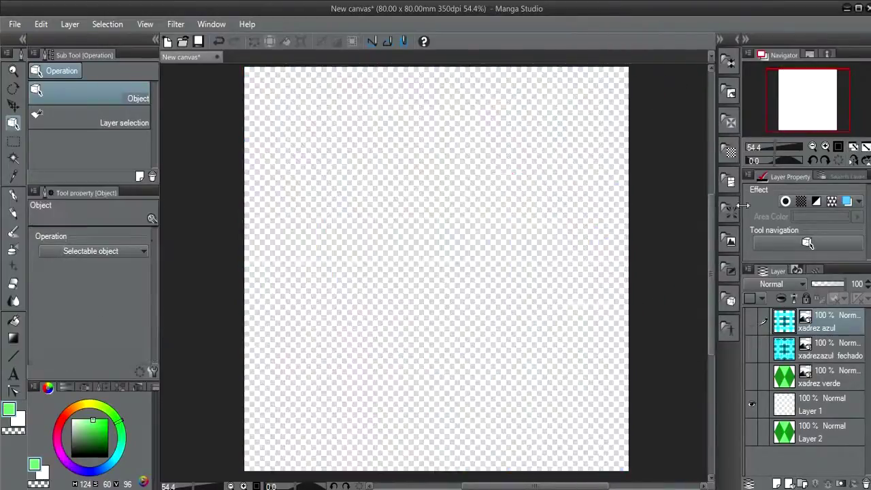
{"action": "left_click", "coordinate": [730, 209]}
{"action": "left_click_drag", "start_coordinate": [648, 224], "coordinate": [408, 320]}
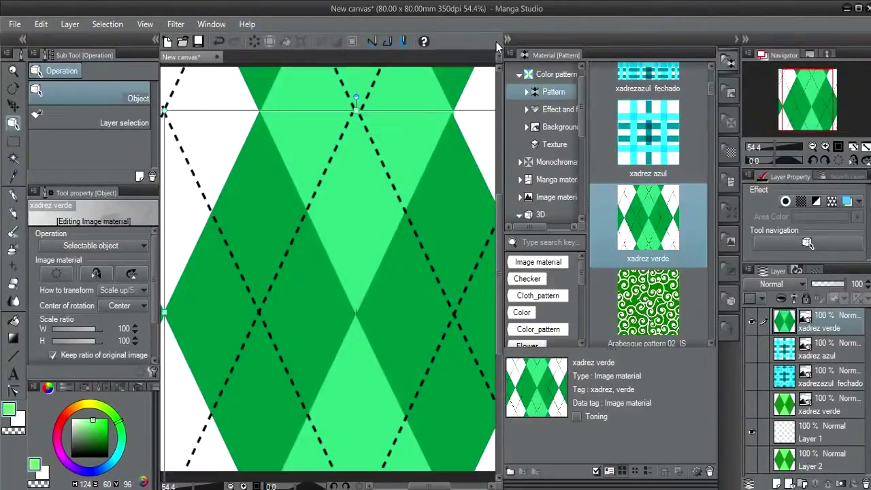
Scale the placed dashed-line "xadrez verde" pattern down to about 81% on the canvas.
{"action": "left_click", "coordinate": [505, 39]}
{"action": "left_click_drag", "start_coordinate": [652, 128], "coordinate": [518, 108]}
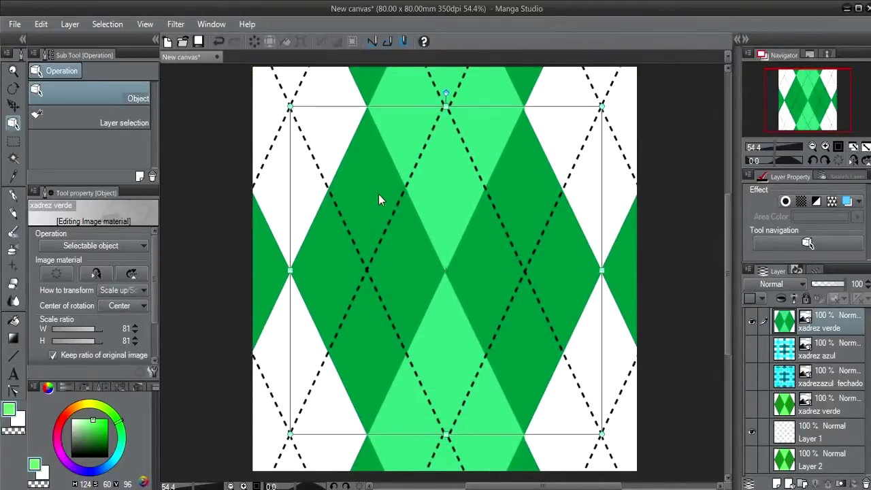
Choose the Straight line figure tool and set its brush shape to Dashed line.
{"action": "key", "text": "u"}
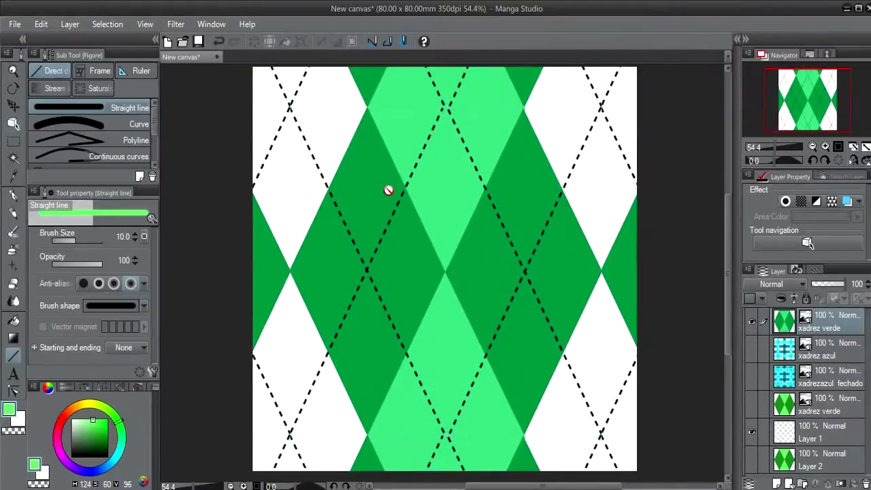
{"action": "left_click", "coordinate": [145, 308]}
{"action": "left_click_drag", "start_coordinate": [143, 330], "coordinate": [136, 389]}
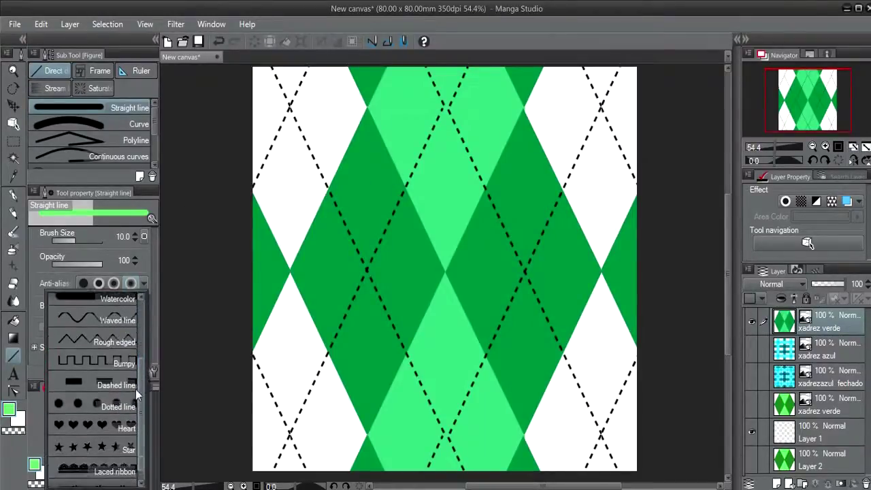
{"action": "left_click", "coordinate": [88, 382]}
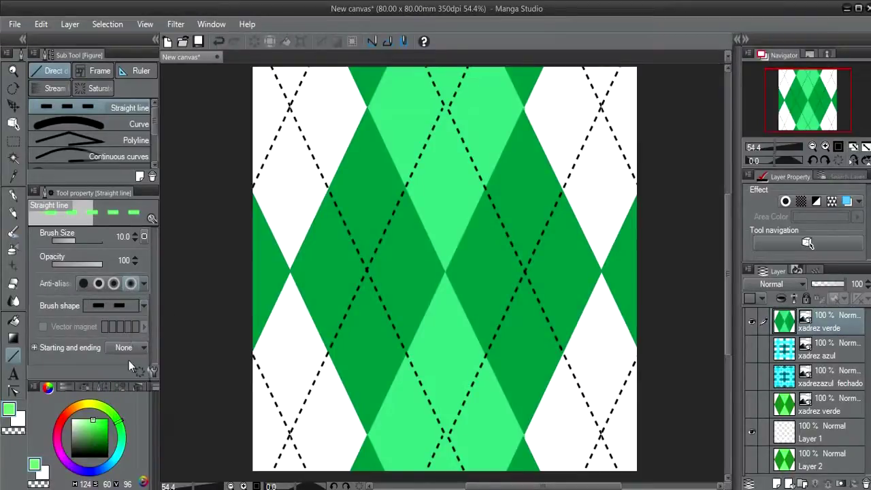
{"action": "left_click", "coordinate": [141, 306]}
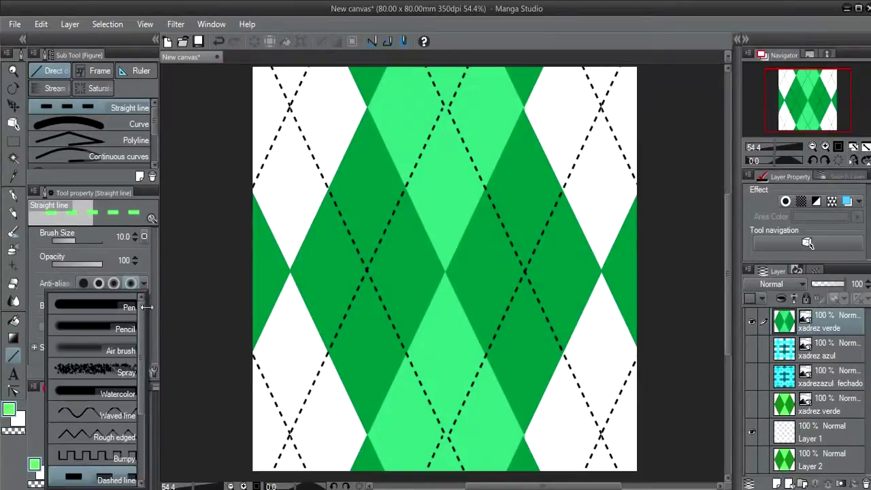
Add a new raster layer above the dashed-line "xadrez verde" layer and hide that pattern layer.
{"action": "left_click", "coordinate": [774, 470]}
{"action": "left_click", "coordinate": [777, 483]}
{"action": "left_click", "coordinate": [756, 349]}
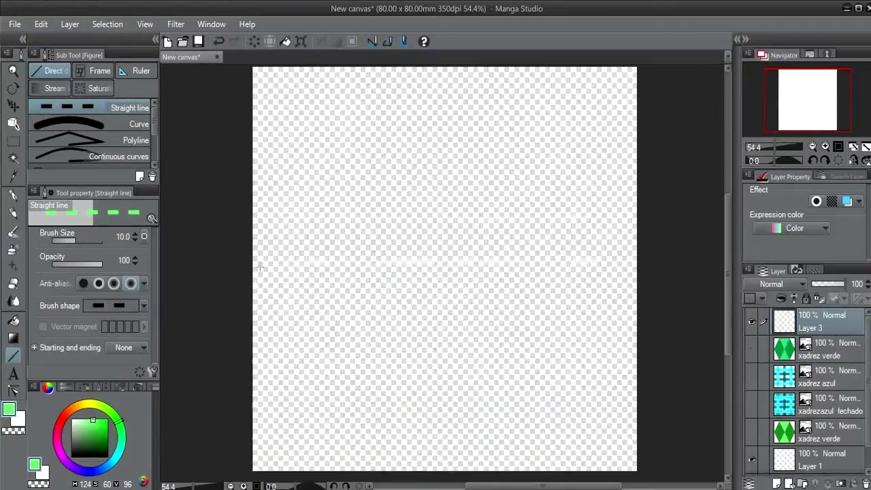
Draw trial dashed lines across the new layer, a green horizontal followed by black horizontals and verticals.
{"action": "left_click_drag", "start_coordinate": [248, 267], "coordinate": [670, 247]}
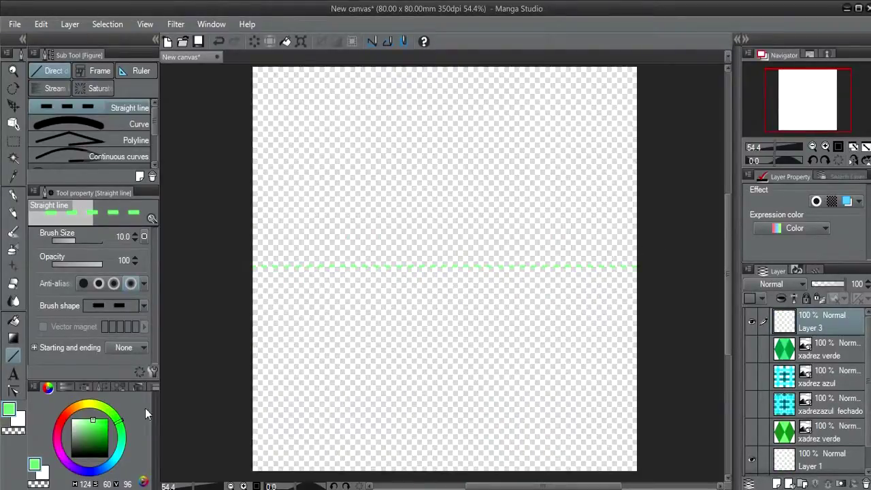
{"action": "left_click", "coordinate": [97, 430]}
{"action": "left_click_drag", "start_coordinate": [227, 257], "coordinate": [669, 255]}
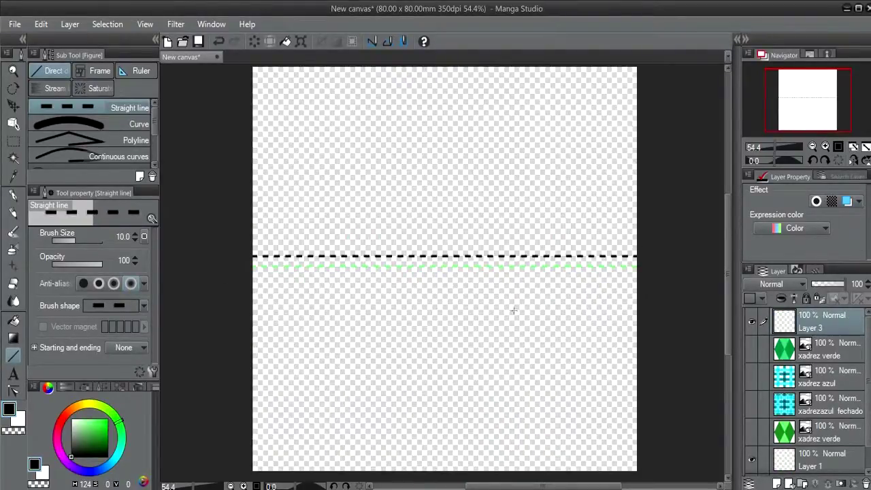
{"action": "left_click_drag", "start_coordinate": [240, 280], "coordinate": [692, 277]}
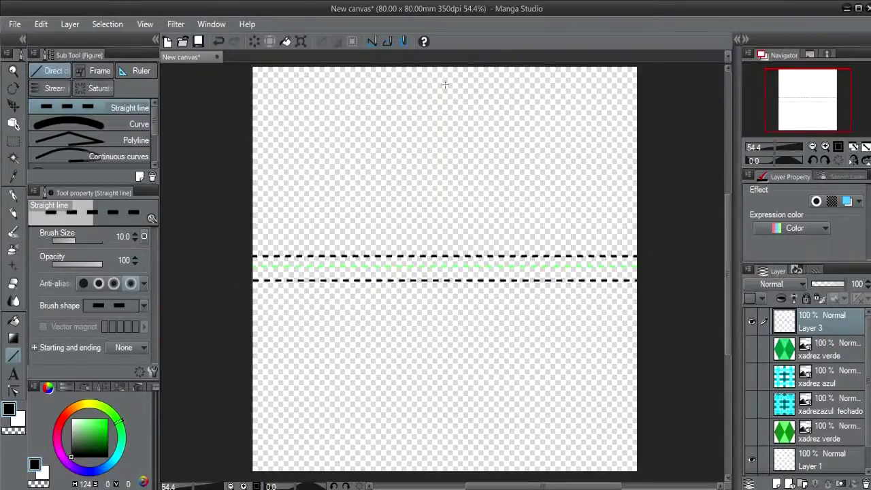
{"action": "left_click_drag", "start_coordinate": [445, 83], "coordinate": [447, 470]}
{"action": "left_click_drag", "start_coordinate": [467, 92], "coordinate": [464, 422]}
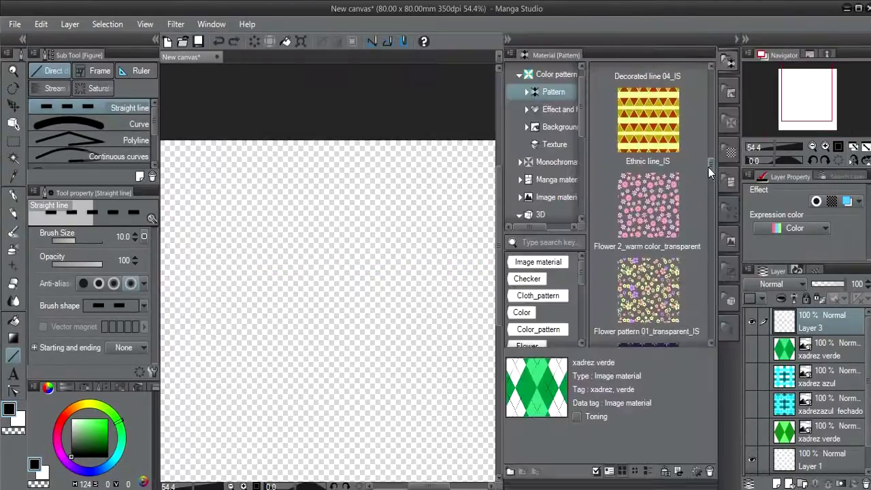
Collapse the material list and show the dashed-line "xadrez verde" layer on the canvas again.
{"action": "left_click", "coordinate": [508, 39]}
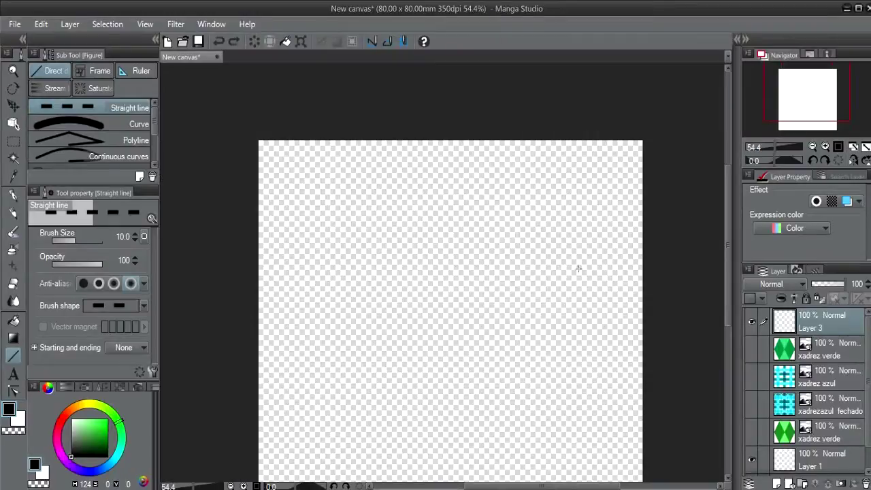
{"action": "left_click", "coordinate": [853, 147]}
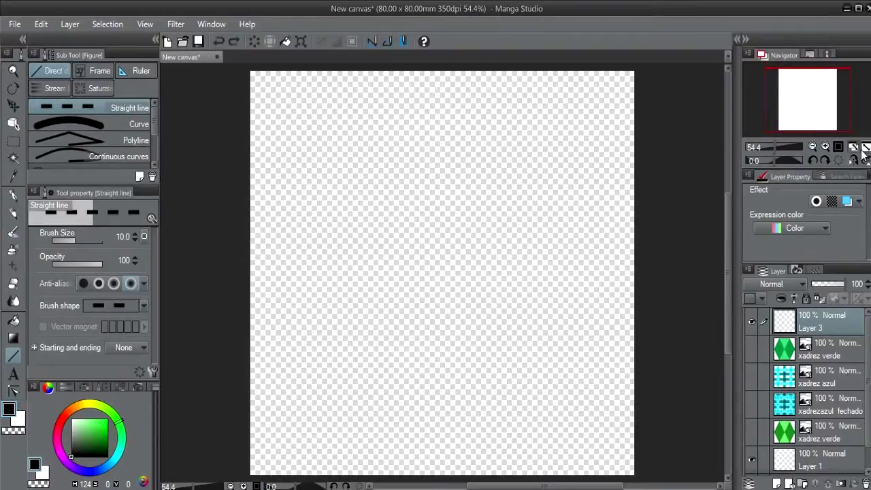
{"action": "left_click", "coordinate": [752, 374]}
{"action": "left_click", "coordinate": [751, 373]}
{"action": "left_click", "coordinate": [753, 348]}
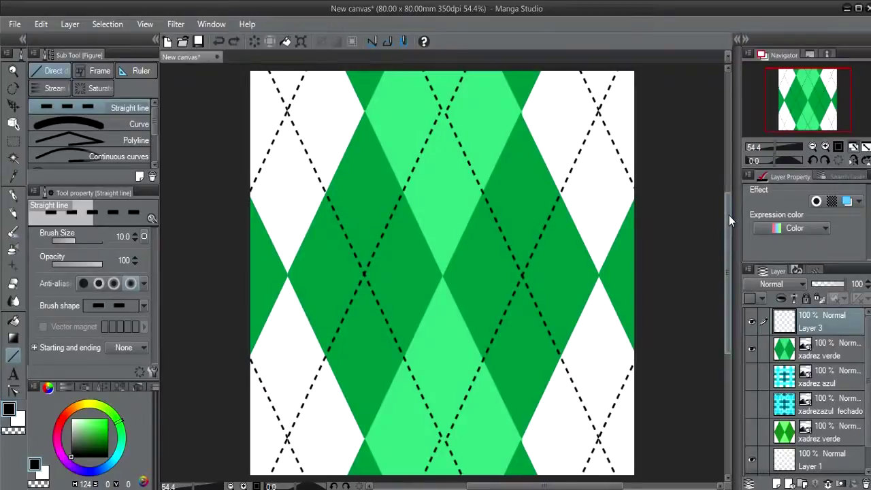
{"action": "scroll", "coordinate": [729, 215], "scroll_direction": "down", "scroll_amount": 1}
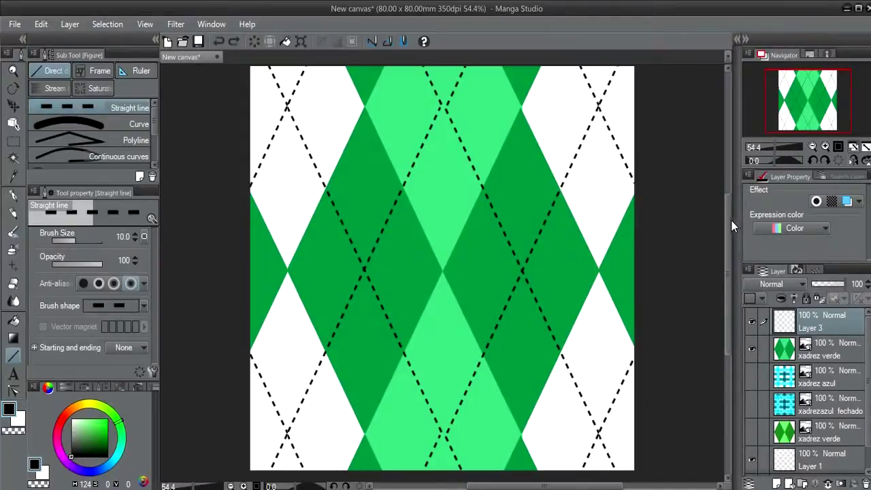
{"action": "scroll", "coordinate": [730, 217], "scroll_direction": "down", "scroll_amount": 2}
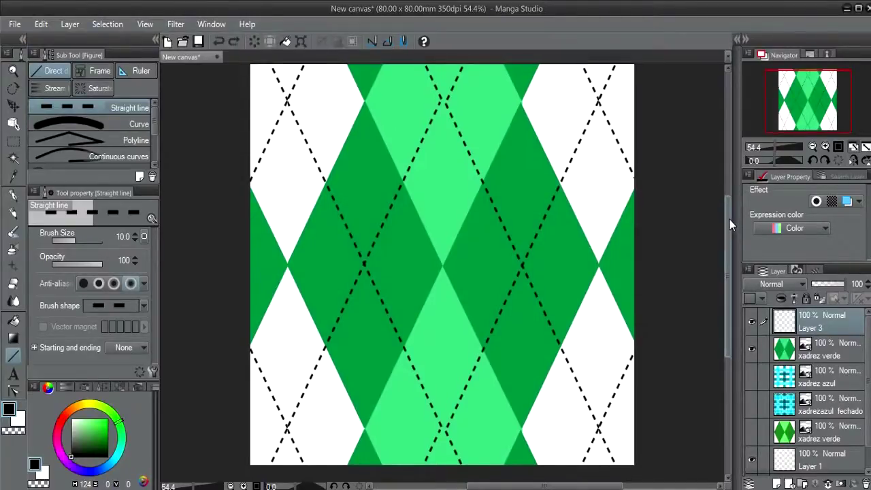
{"action": "scroll", "coordinate": [729, 219], "scroll_direction": "up", "scroll_amount": 1}
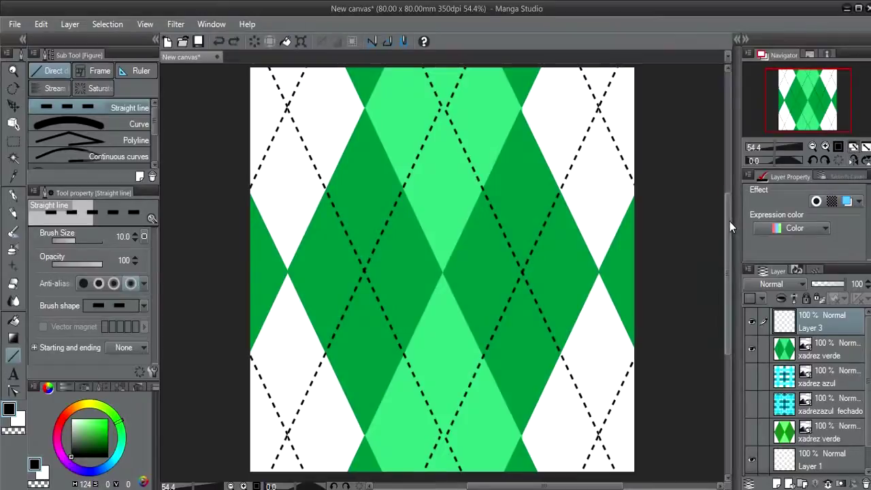